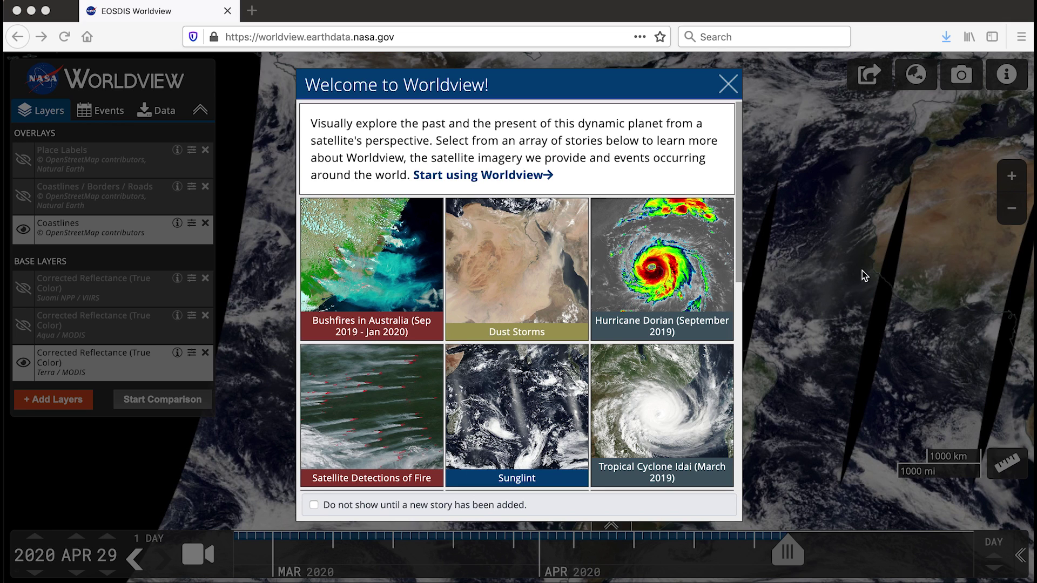
# - Go through all nine steps of the Bushfires in Australia (Sep 2019 - Jan 2020) story and exit the tutorial
pyautogui.click(386, 263)
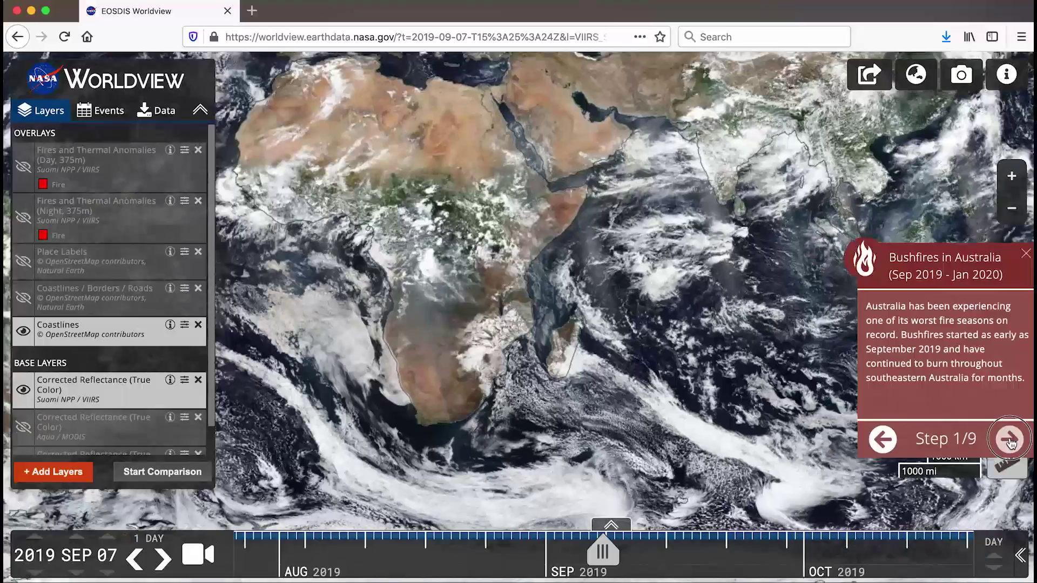
pyautogui.click(1009, 439)
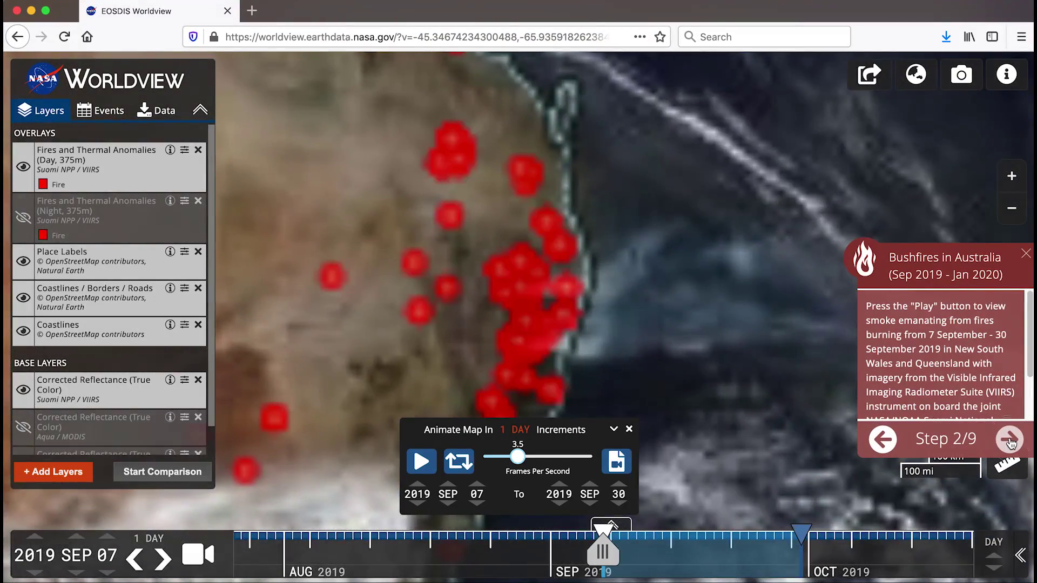
pyautogui.click(1009, 440)
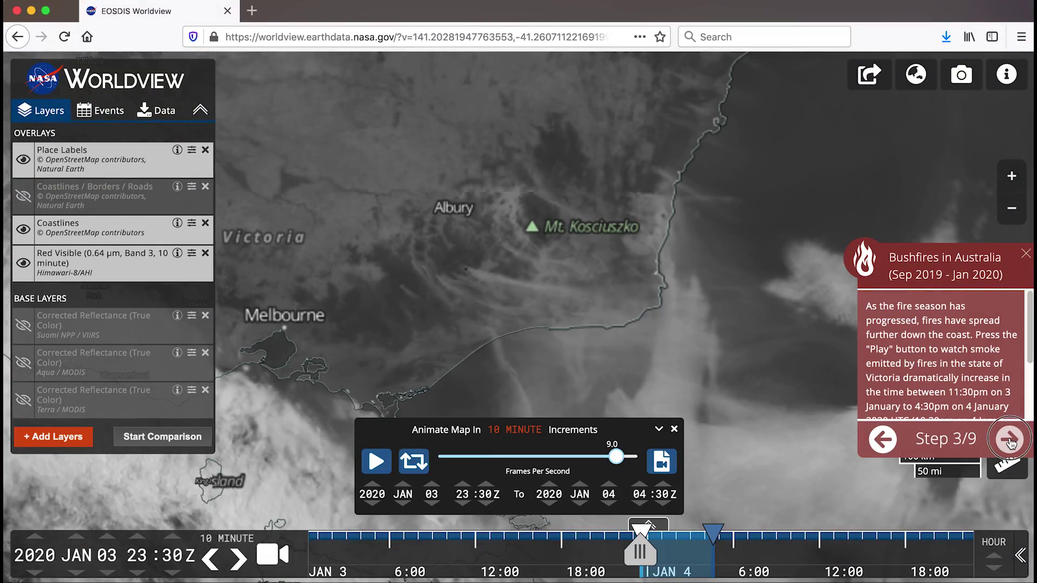
pyautogui.click(1009, 439)
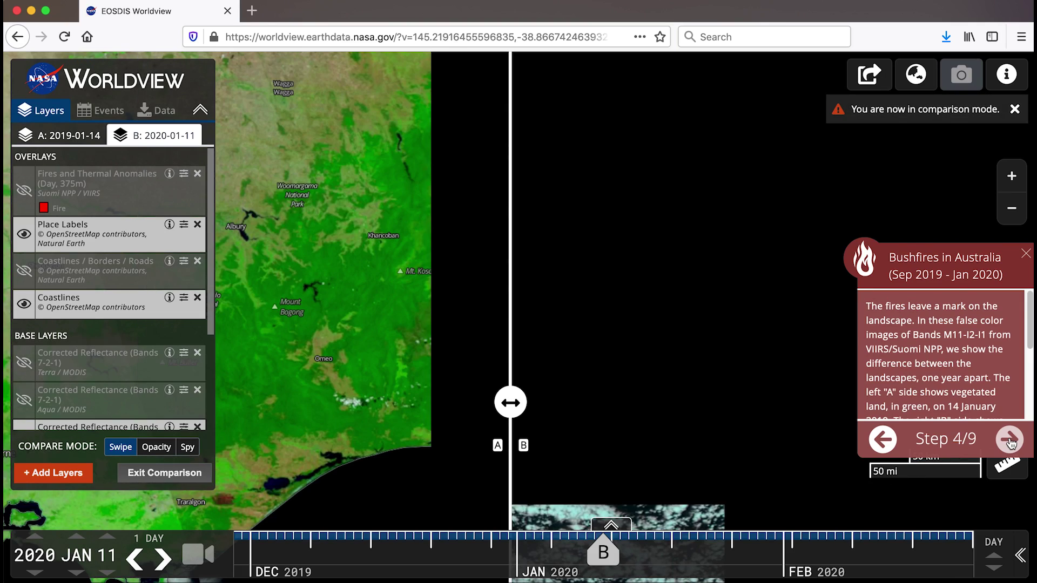
pyautogui.click(1009, 440)
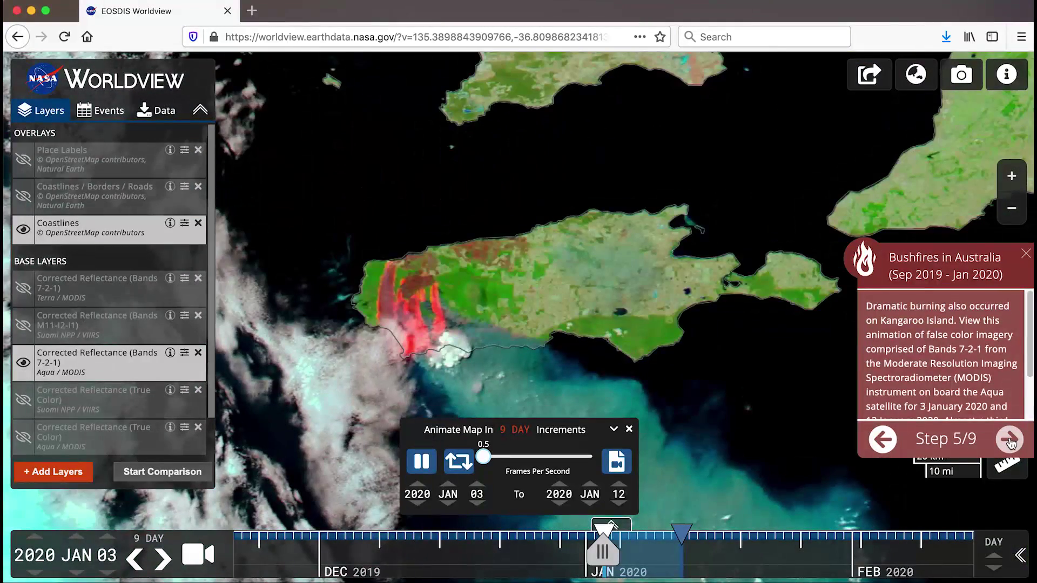
pyautogui.click(1009, 439)
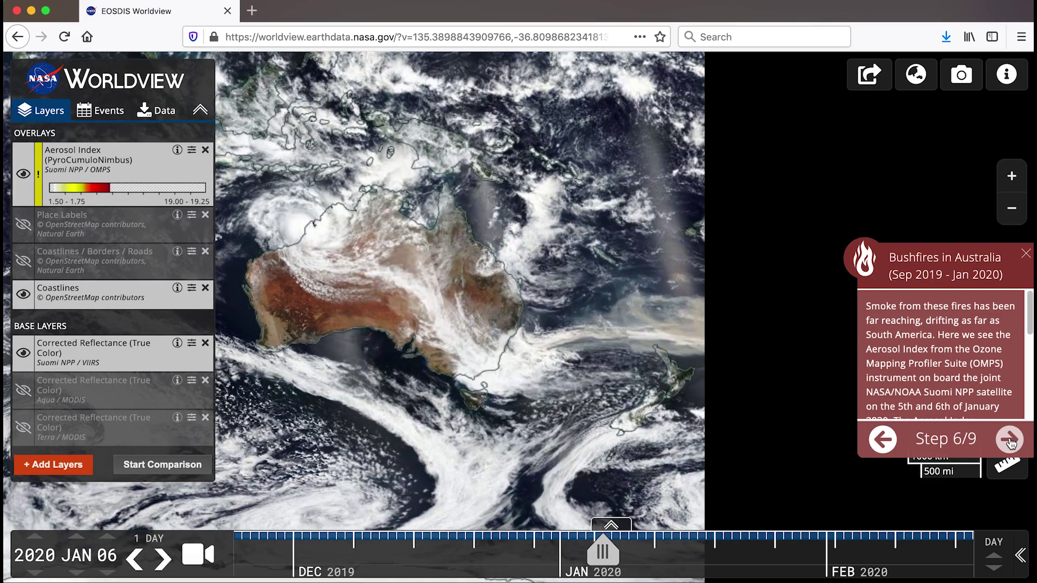
pyautogui.click(1010, 441)
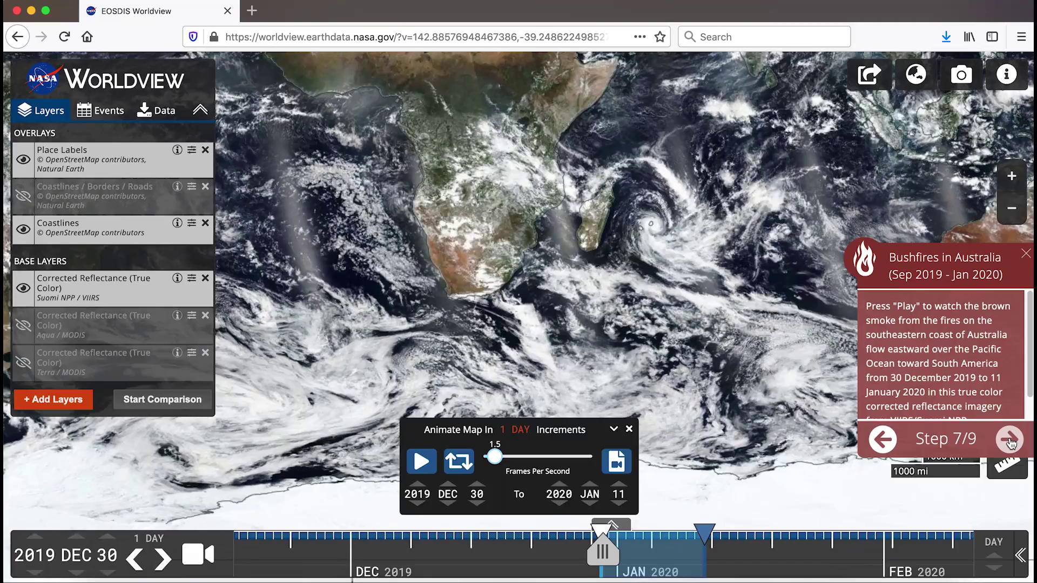
pyautogui.click(1009, 440)
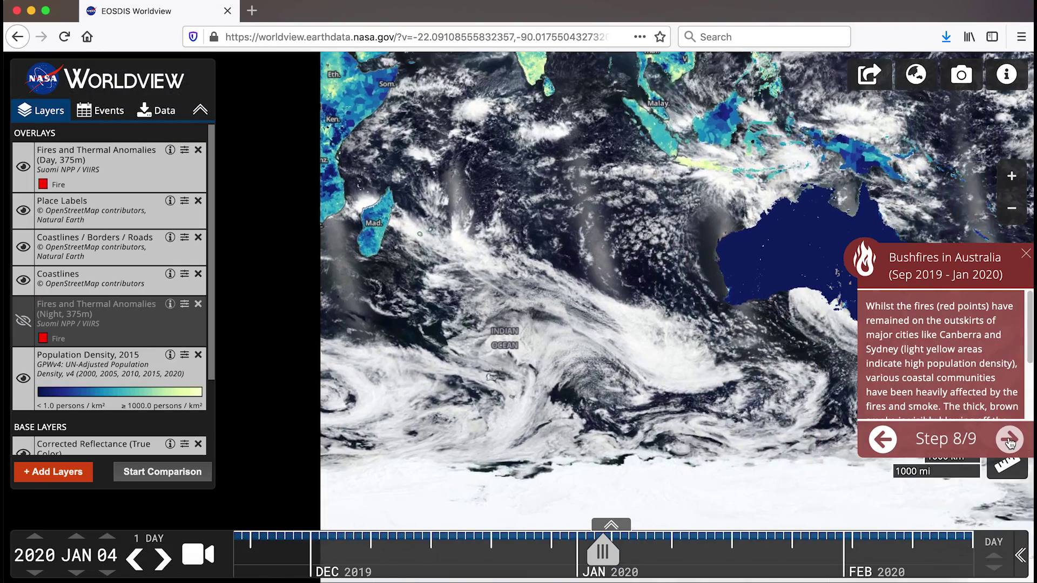
pyautogui.click(1011, 440)
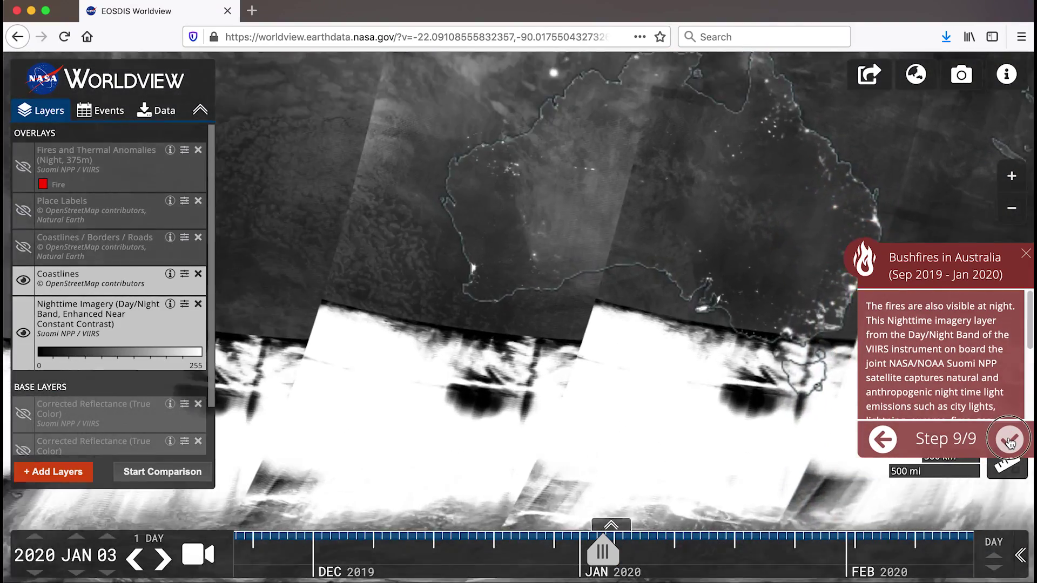
pyautogui.click(1010, 441)
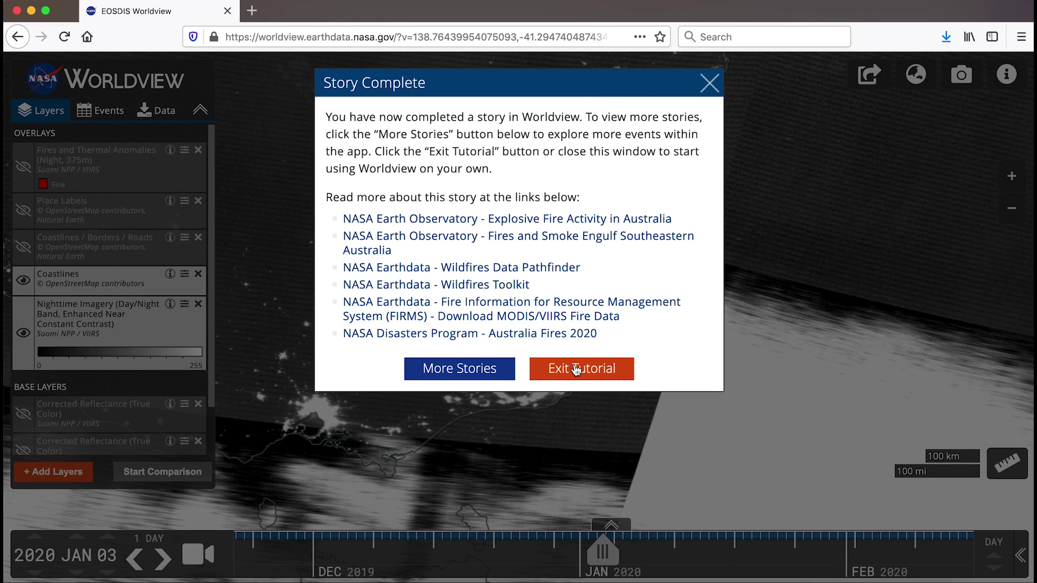
pyautogui.click(556, 367)
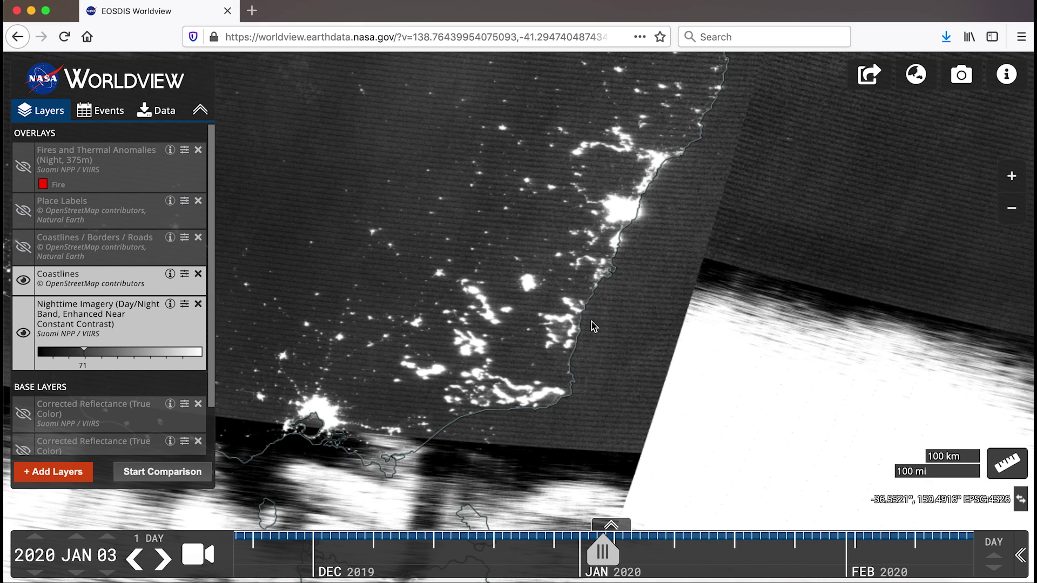
# - Reset Worldview to its defaults and dismiss the welcome story selection
pyautogui.click(125, 77)
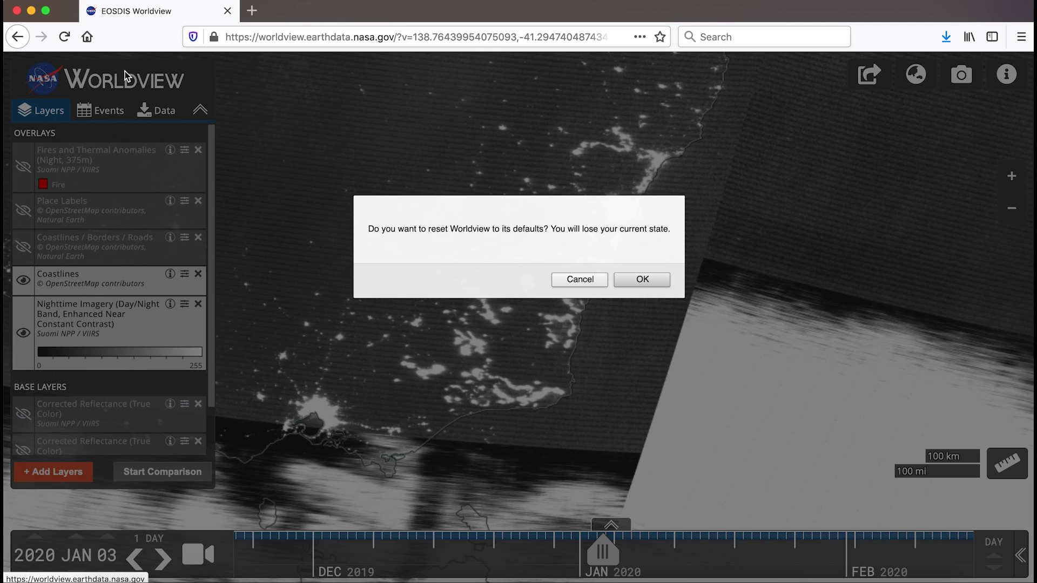
pyautogui.click(643, 280)
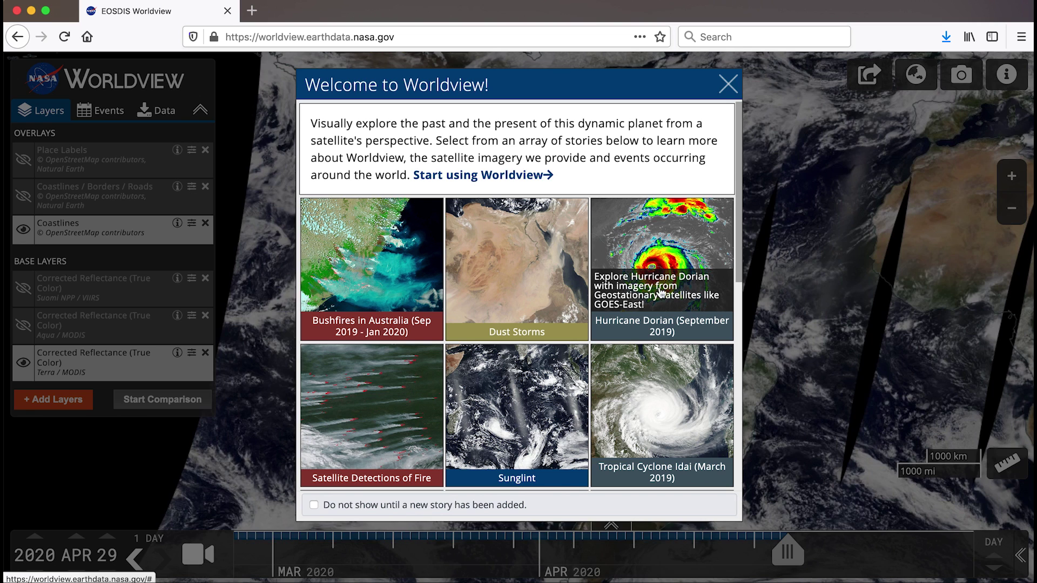
pyautogui.click(899, 279)
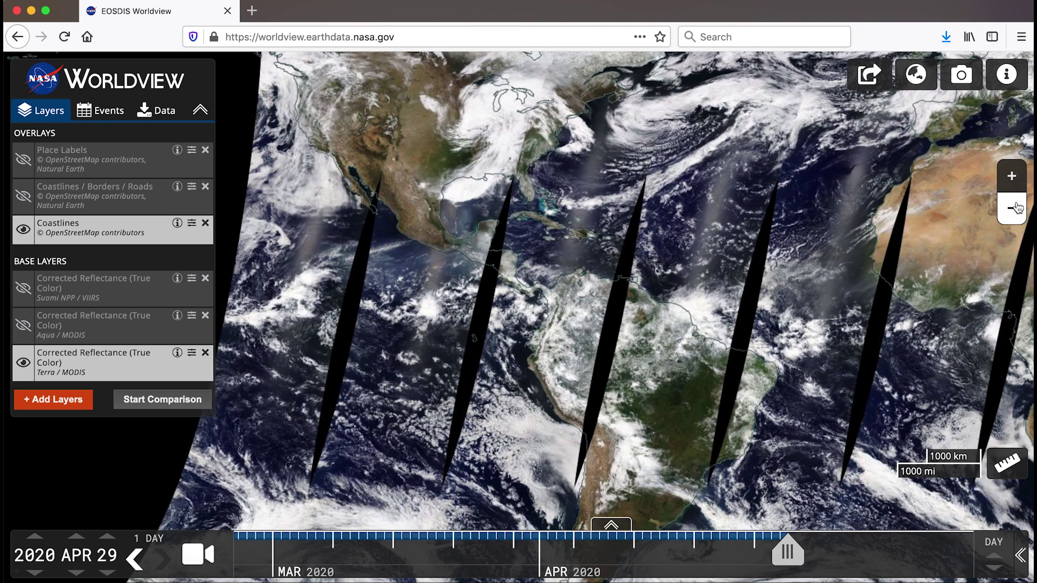
# - Zoom and pan the map from the Americas to the Arabian Peninsula and India
pyautogui.click(1013, 176)
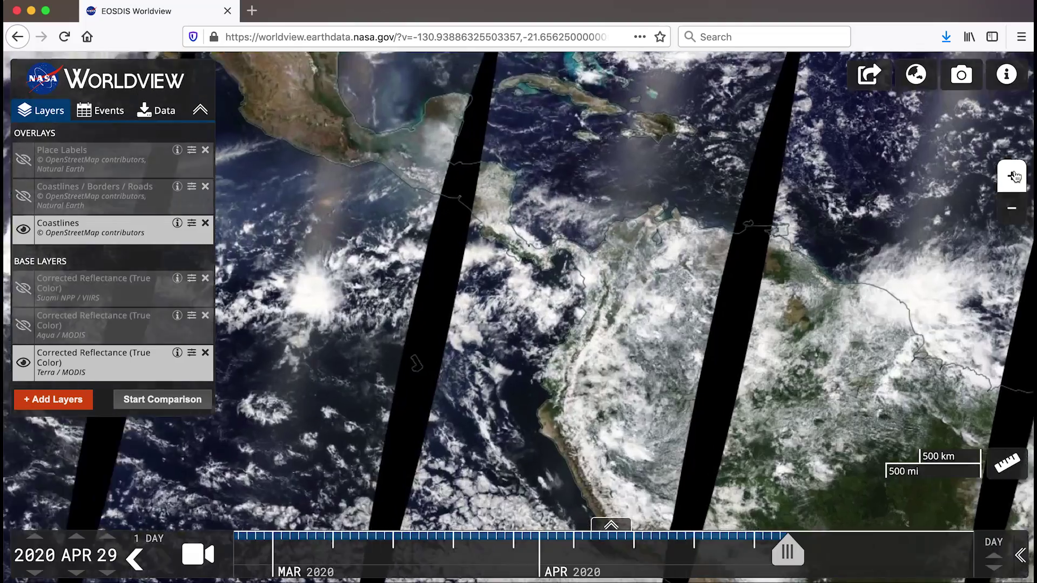
pyautogui.click(1013, 176)
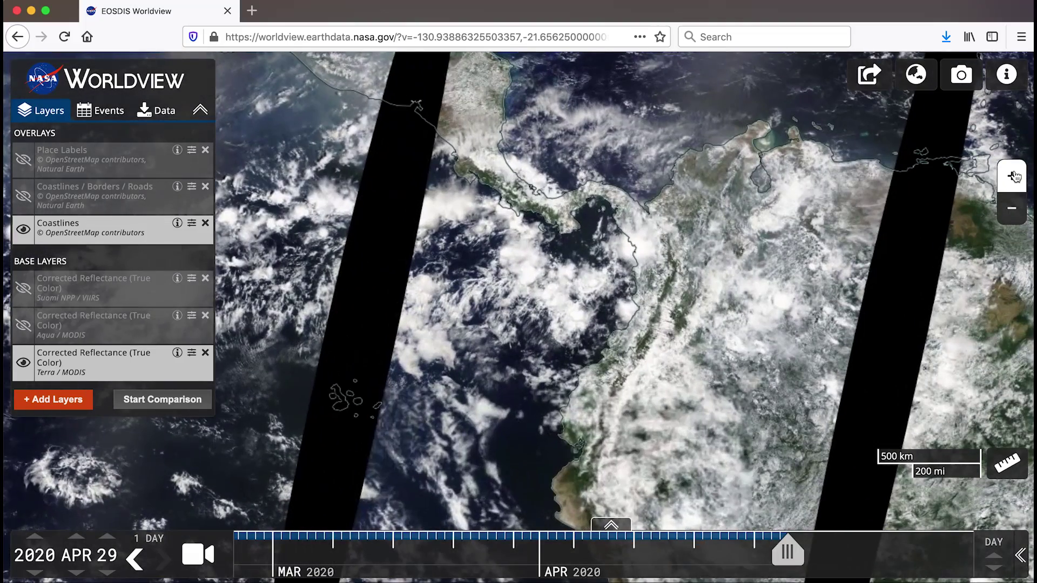
pyautogui.click(1013, 218)
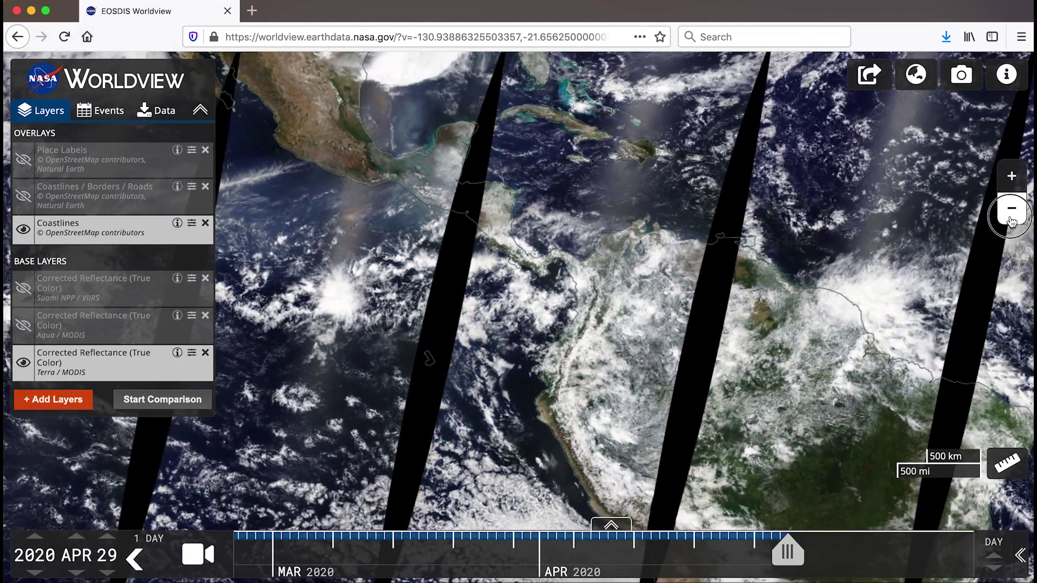
pyautogui.click(1011, 219)
pyautogui.scroll(2, 659, 246)
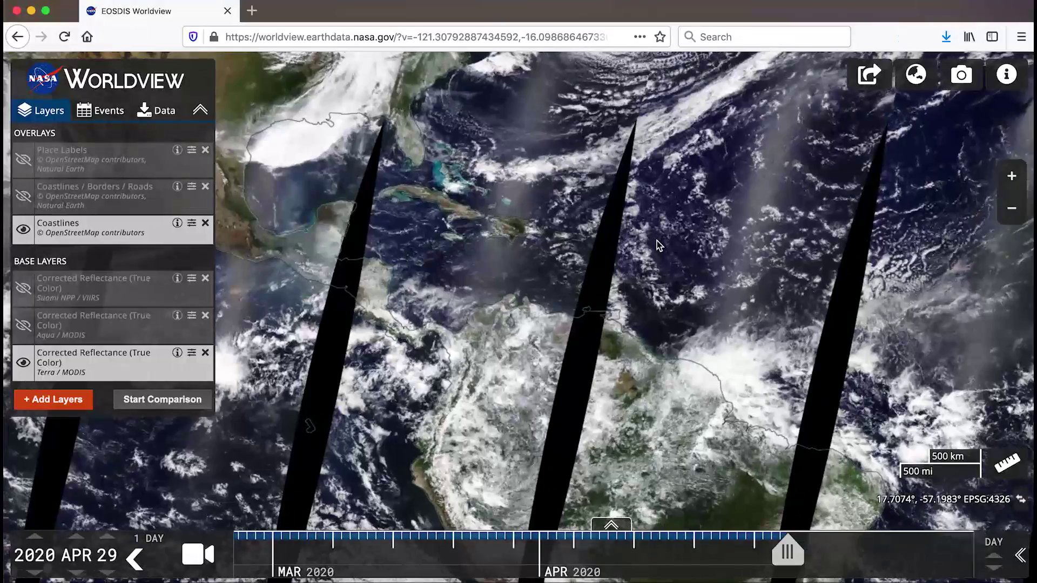
pyautogui.scroll(-1, 659, 245)
pyautogui.moveTo(659, 245); pyautogui.dragTo(346, 313)
pyautogui.moveTo(638, 281); pyautogui.dragTo(543, 287)
pyautogui.scroll(1, 444, 279)
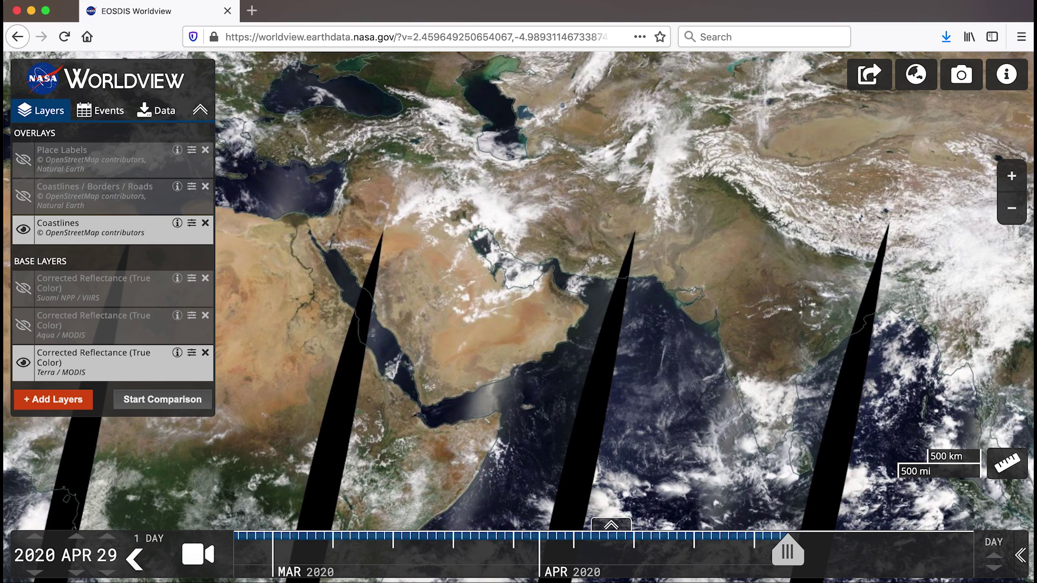
# - Set the imagery date to 2020 APR 20 and advance it day by day to 2020 APR 24
pyautogui.click(115, 554)
pyautogui.write('20')
pyautogui.press('Tab')
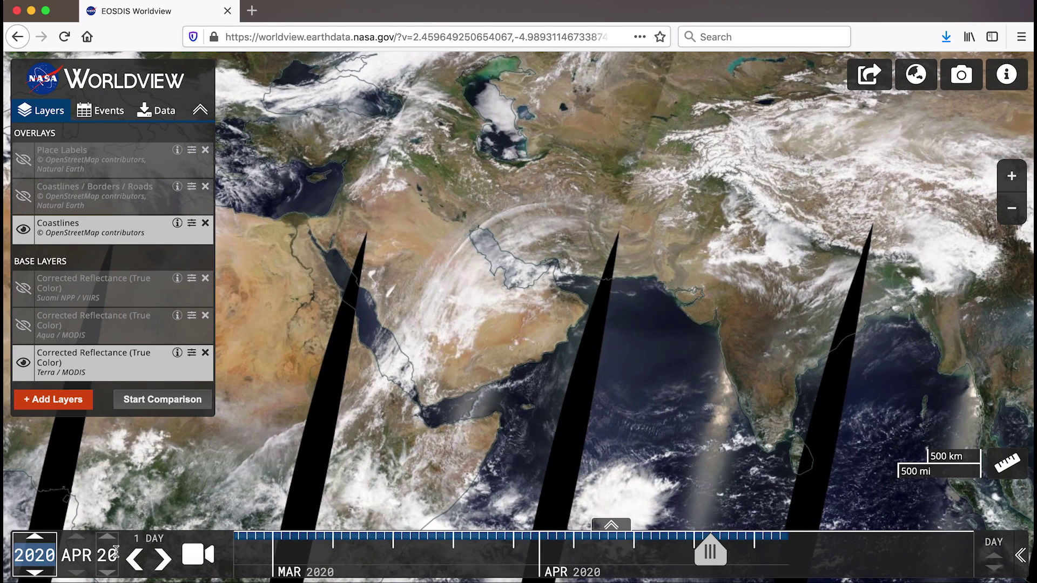
pyautogui.click(127, 540)
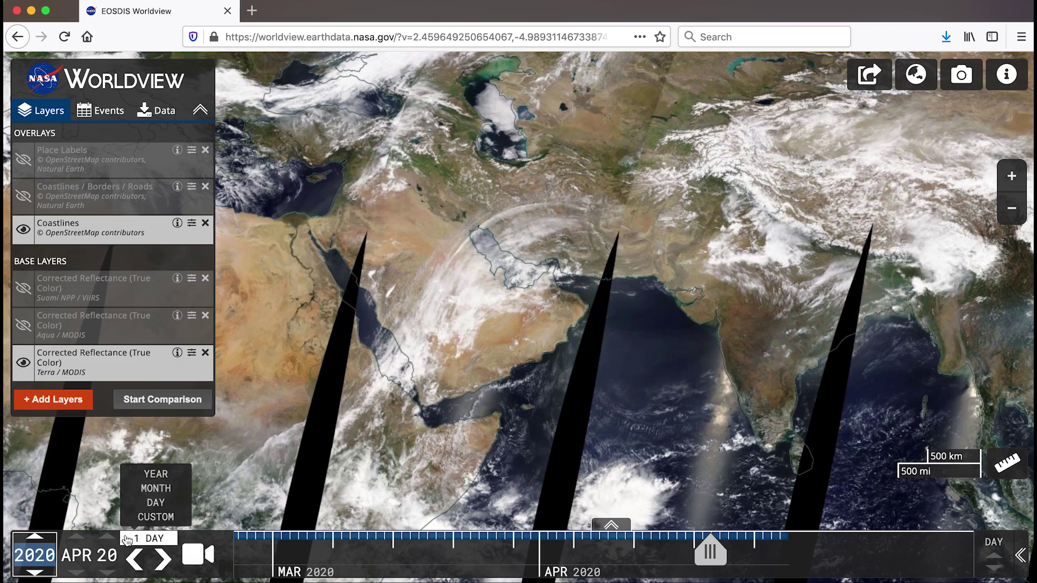
pyautogui.click(111, 538)
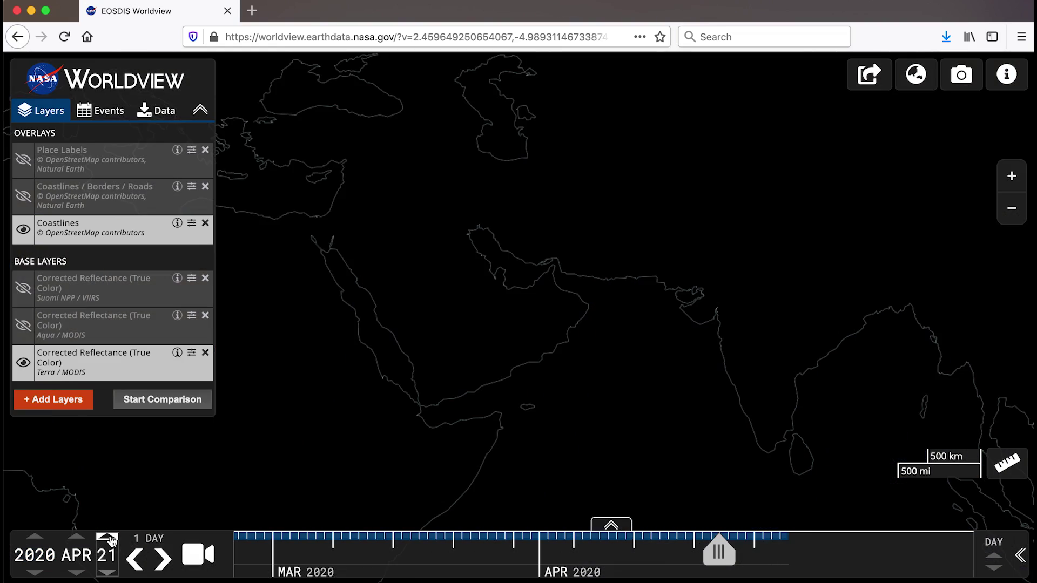
pyautogui.click(110, 538)
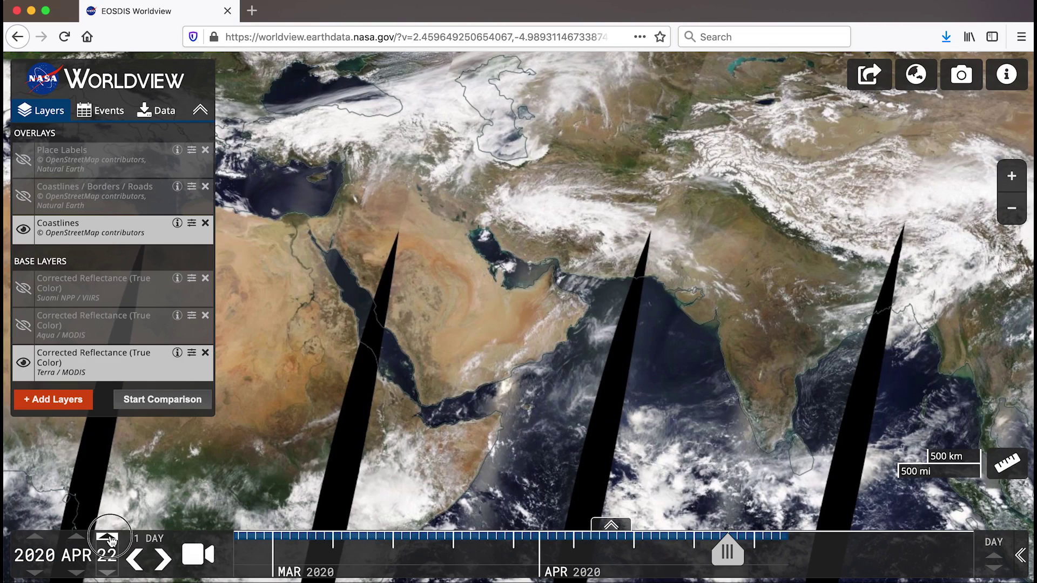
pyautogui.click(111, 538)
pyautogui.click(110, 538)
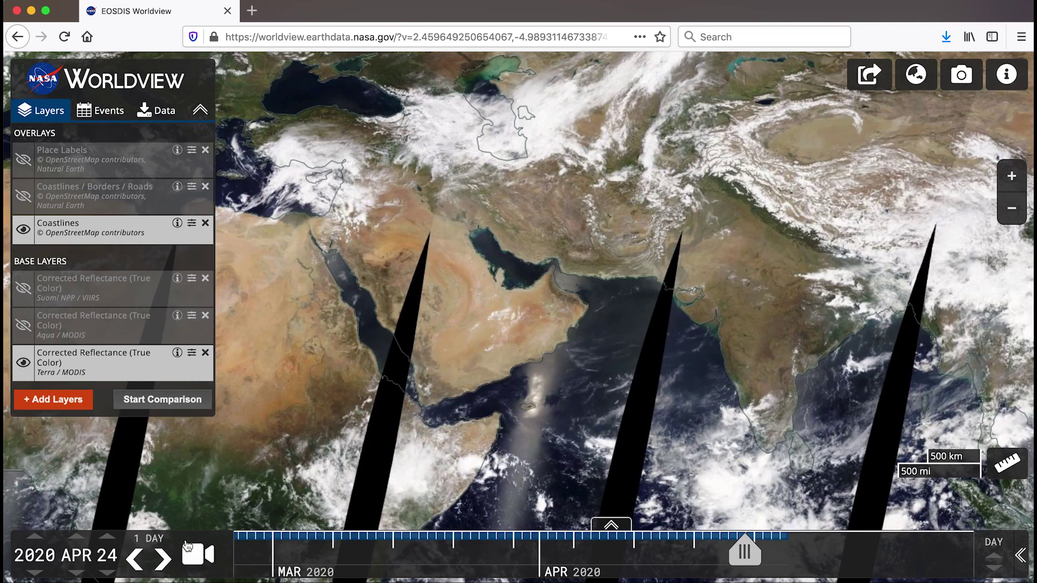
# - Step the imagery date one day forward and back, and move the timeline marker to an earlier date and back to 2020 APR 24
pyautogui.click(162, 559)
pyautogui.click(137, 561)
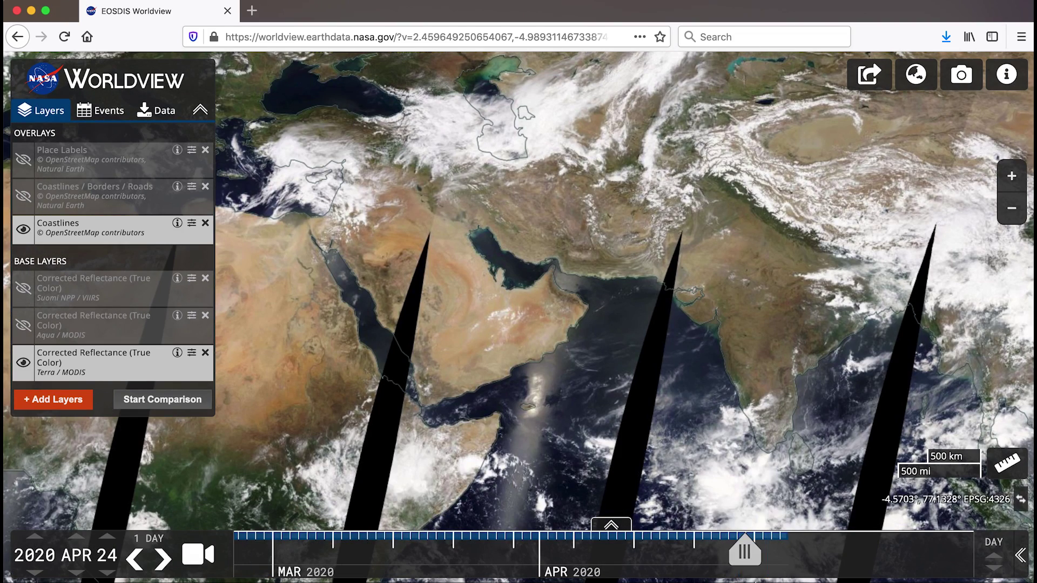
pyautogui.moveTo(744, 551); pyautogui.dragTo(658, 551)
pyautogui.moveTo(713, 568); pyautogui.dragTo(745, 566)
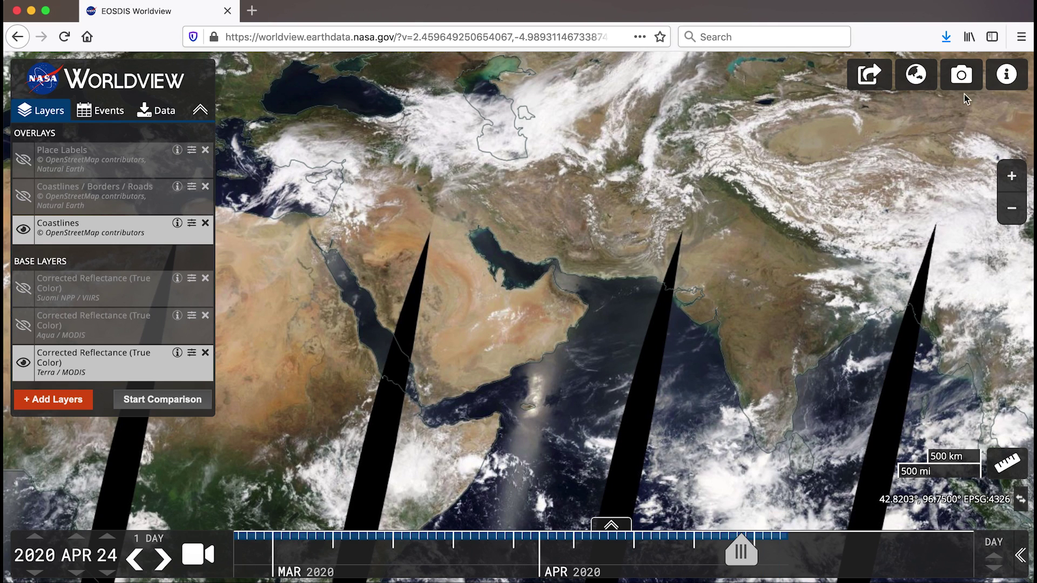
# - Download a 5km JPEG snapshot of the region from the Red Sea to India, about 1298 x 869px, and return to the map
pyautogui.click(962, 76)
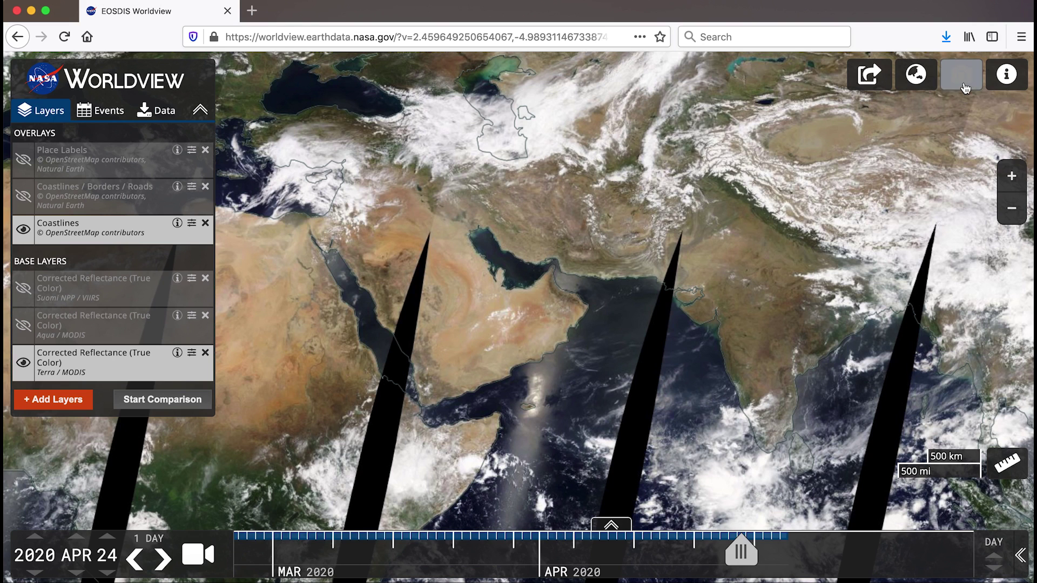
pyautogui.moveTo(522, 319); pyautogui.dragTo(354, 197)
pyautogui.moveTo(425, 269); pyautogui.dragTo(863, 514)
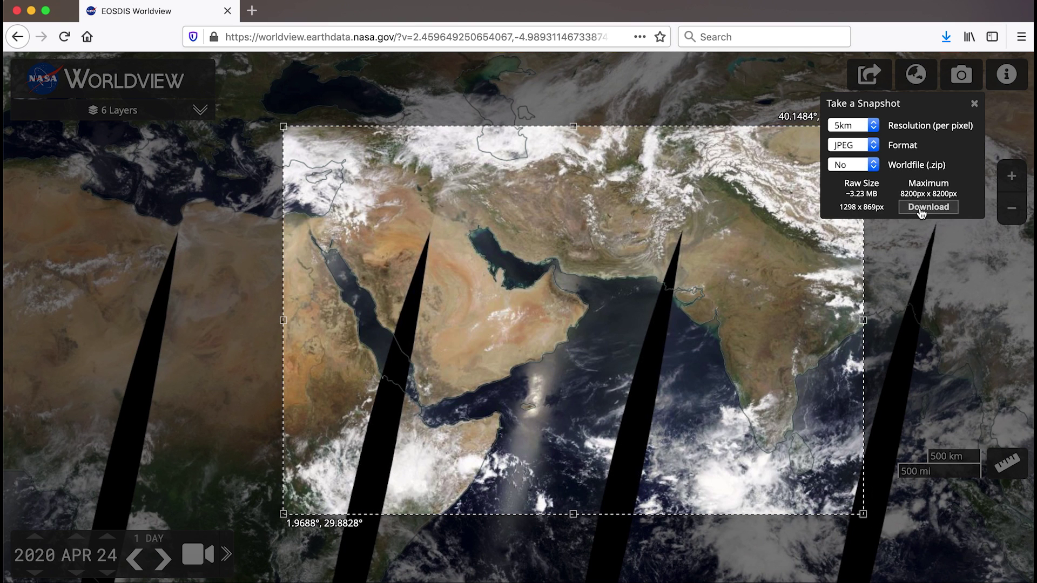
pyautogui.click(909, 210)
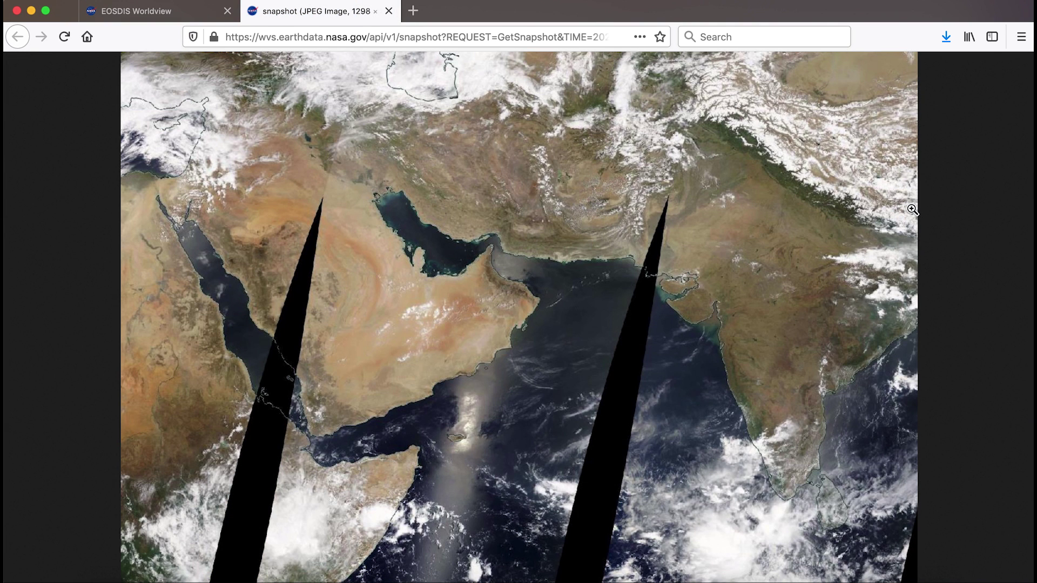
pyautogui.click(150, 25)
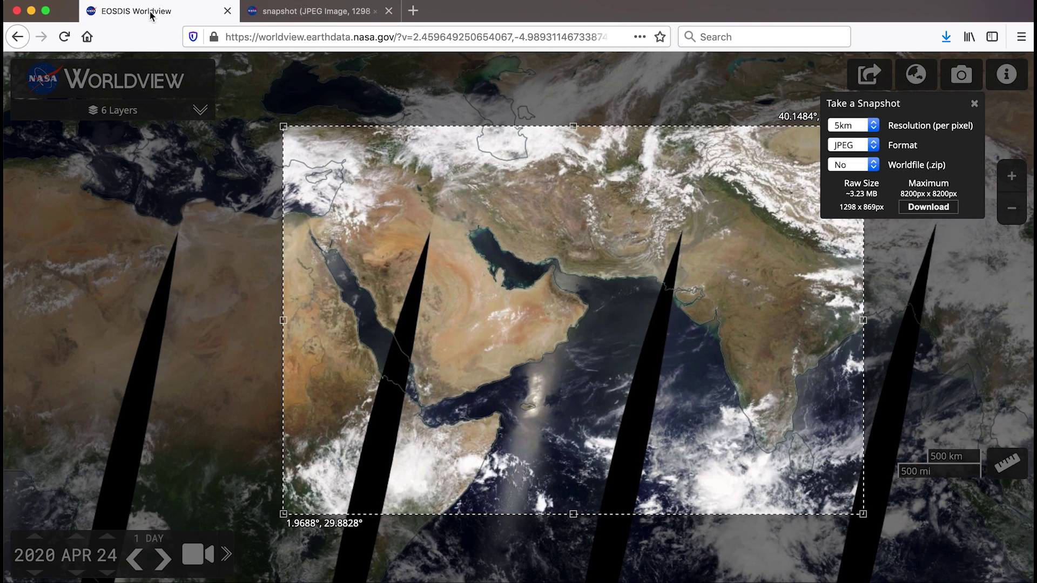
pyautogui.click(975, 103)
# - Leave the snapshot tool and view the map in the Arctic and Antarctic projections, returning to Geographic
pyautogui.click(925, 81)
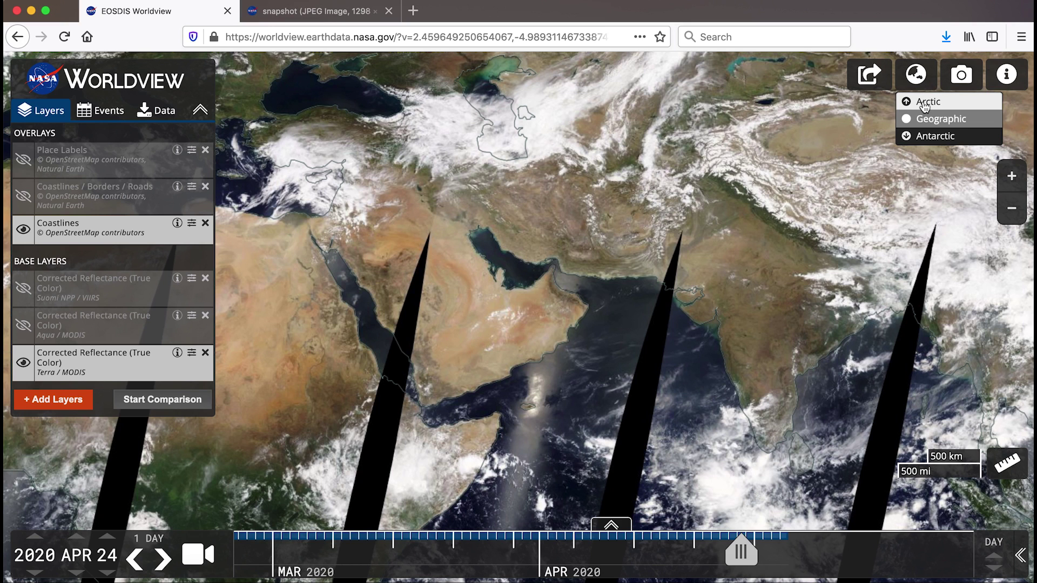
pyautogui.click(925, 103)
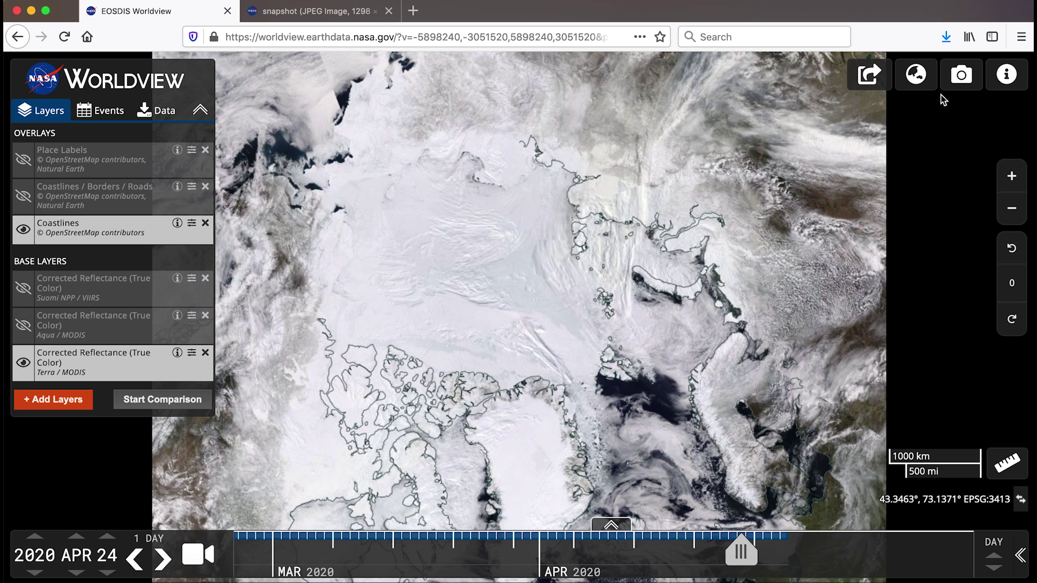
pyautogui.click(903, 74)
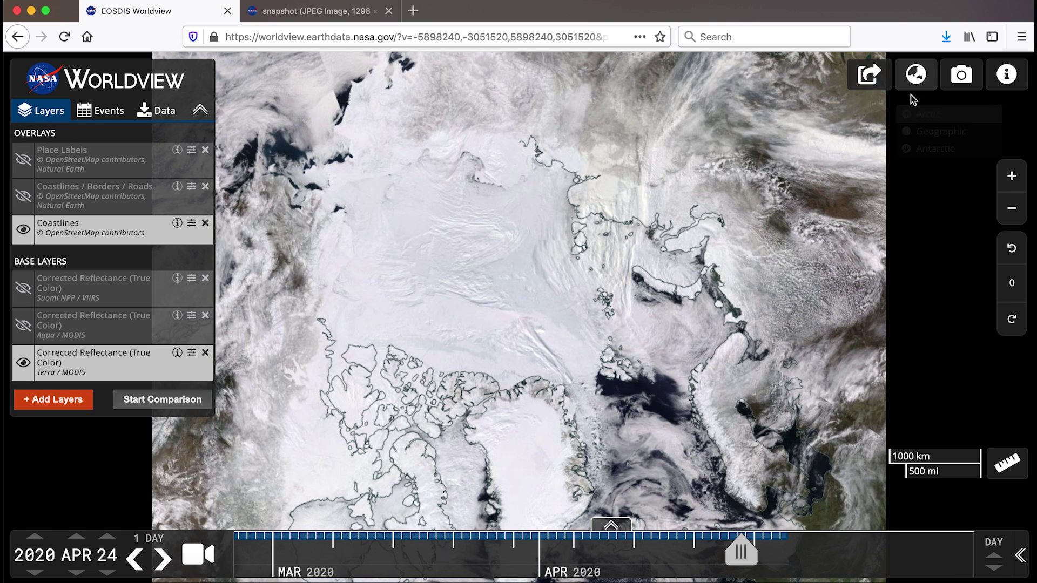
pyautogui.click(912, 135)
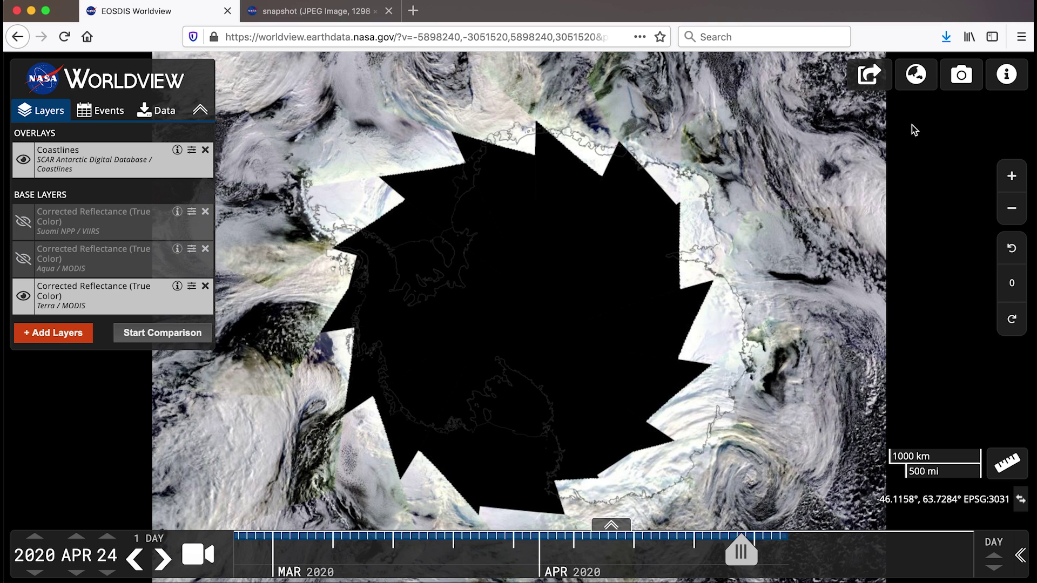
pyautogui.click(916, 75)
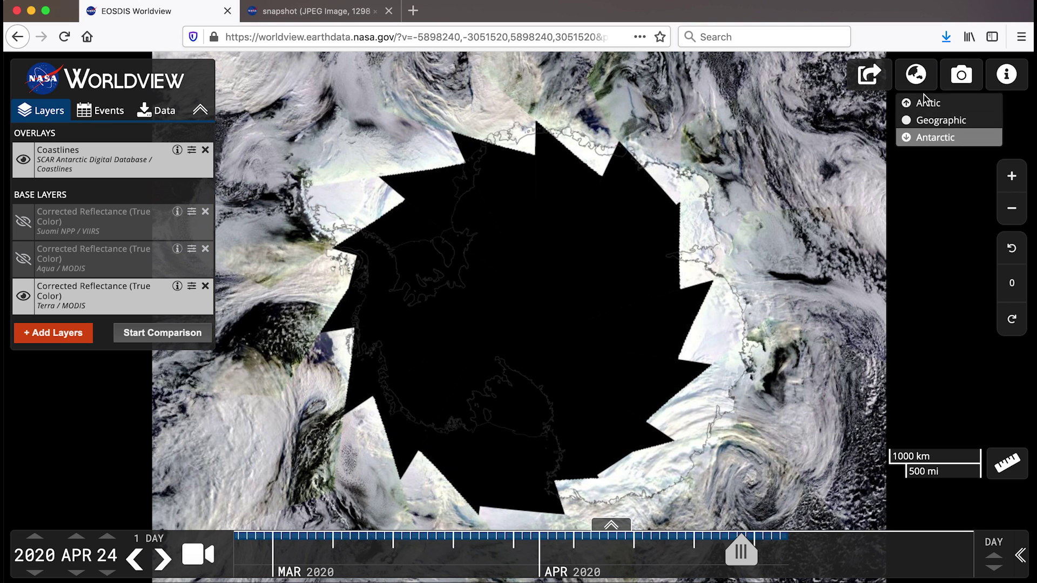
pyautogui.click(926, 120)
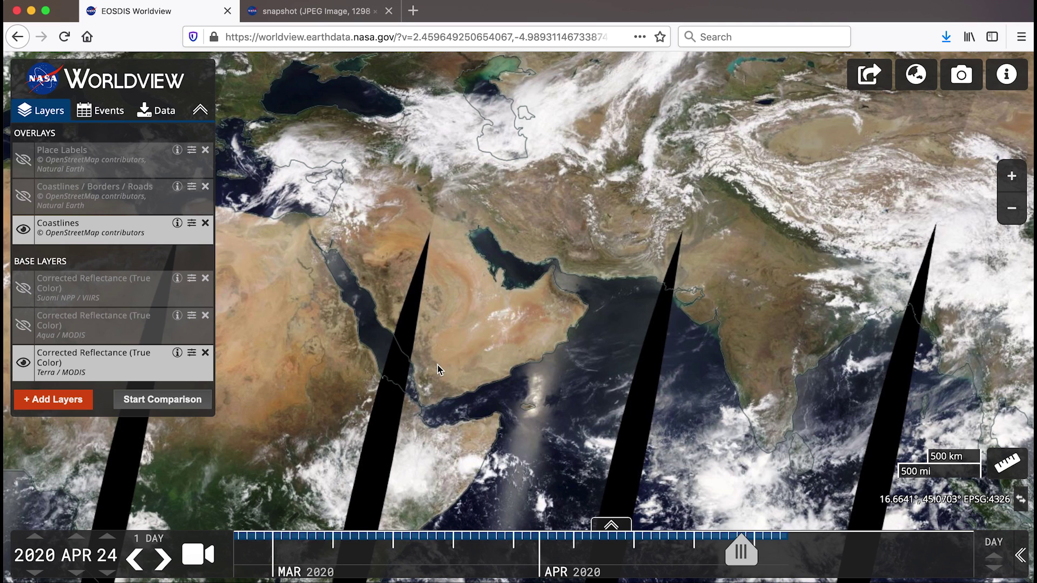
# - Browse the layer catalogue's Science Disciplines and Featured categories
pyautogui.click(45, 406)
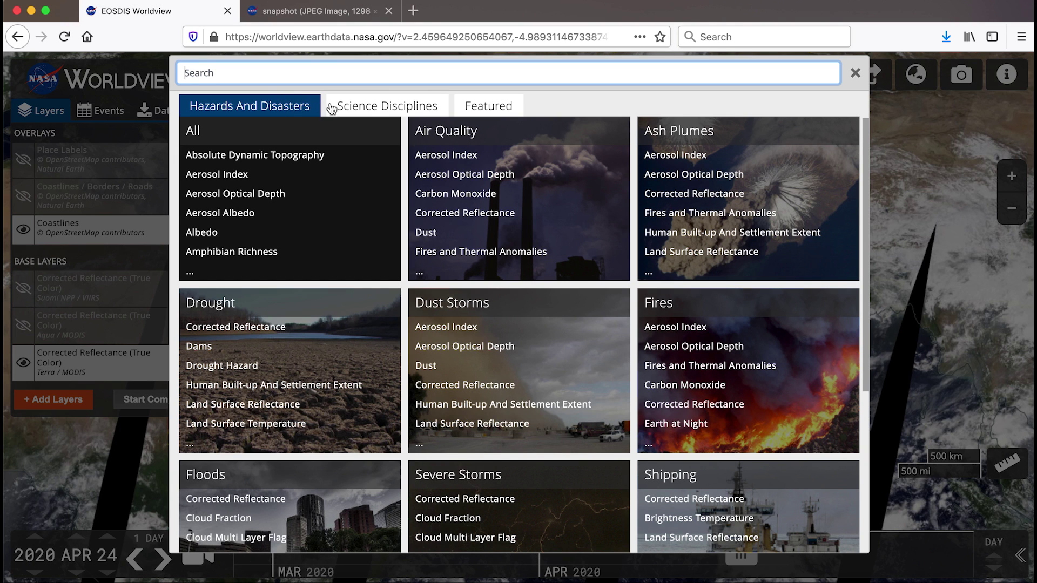
pyautogui.click(374, 111)
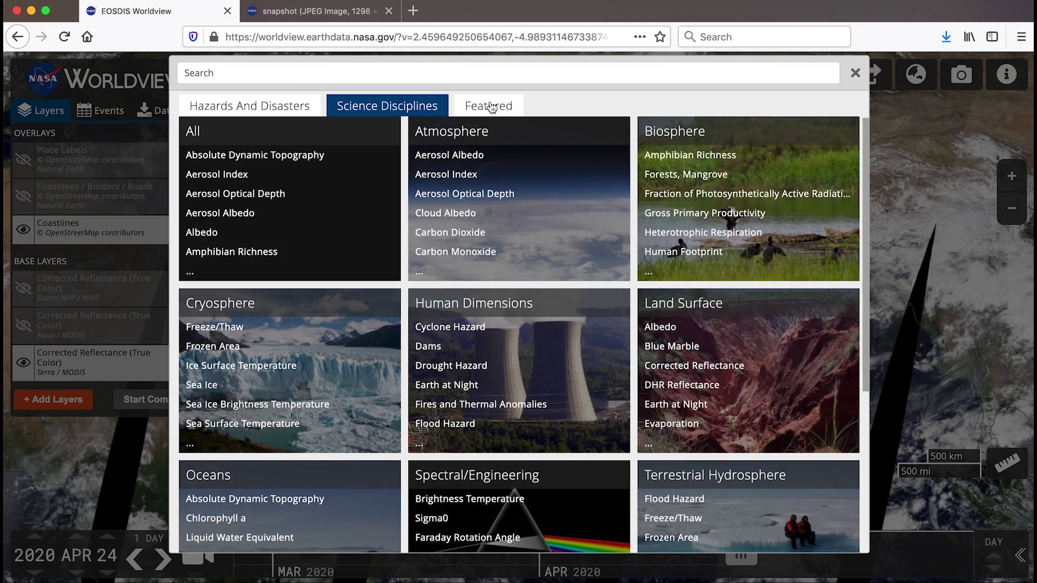
pyautogui.click(493, 108)
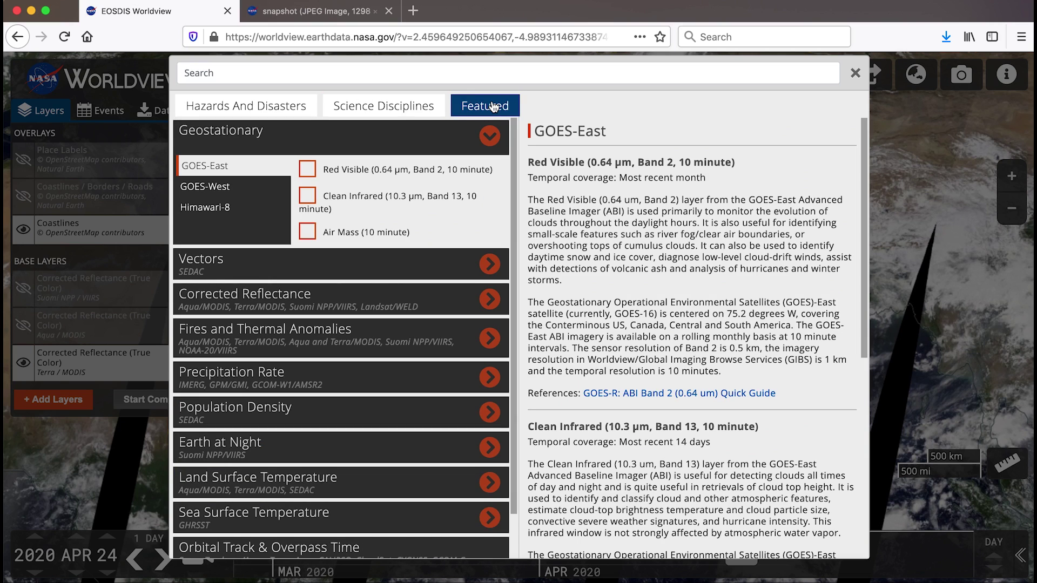
pyautogui.click(473, 75)
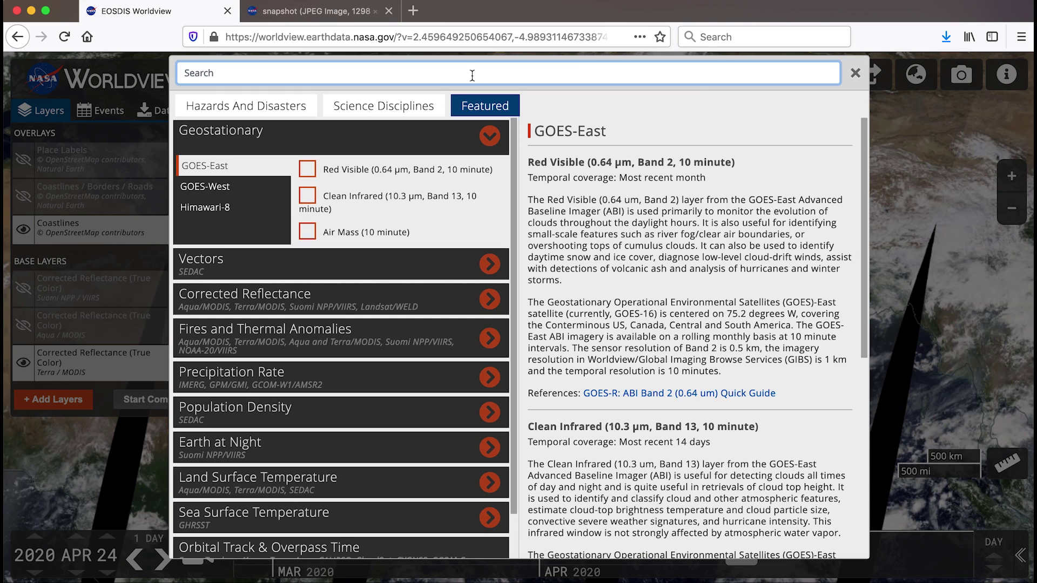
pyautogui.click(471, 110)
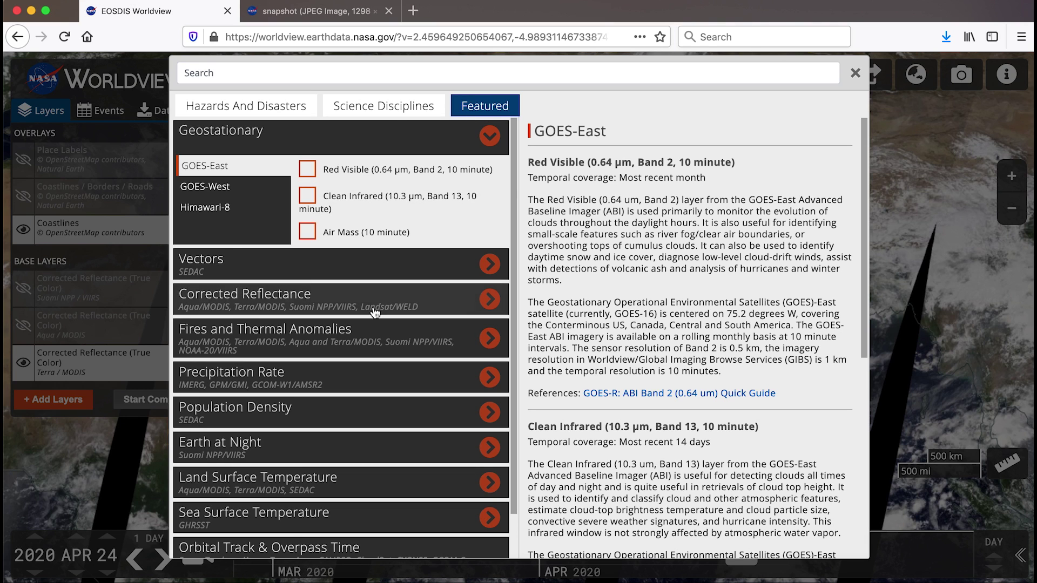
# - Add the Suomi NPP/VIIRS Nighttime Imagery (Day/Night Band, Enhanced Near Constant Contrast) layer from Earth at Night and return to the map
pyautogui.click(274, 463)
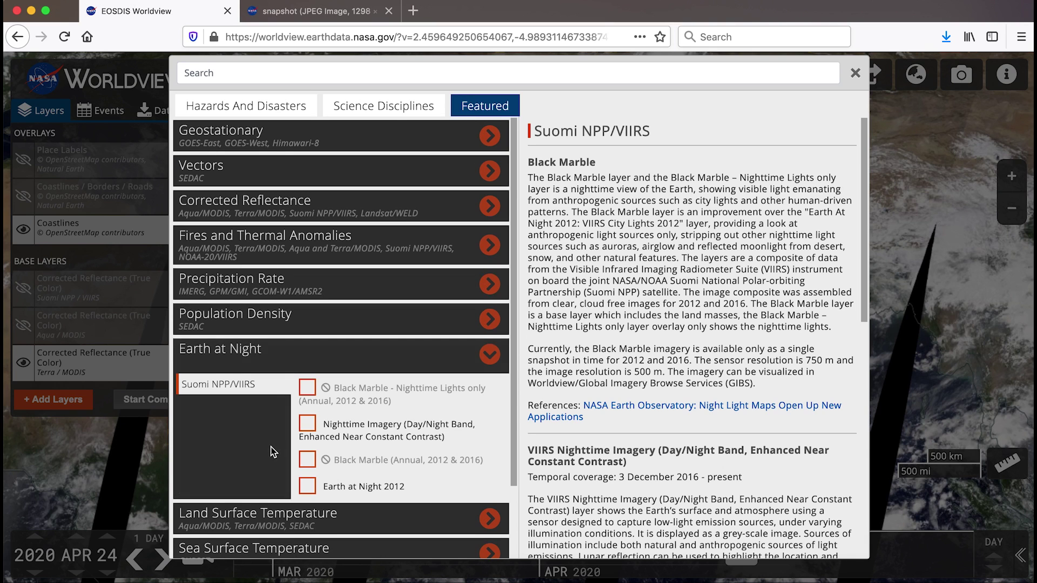
pyautogui.click(306, 427)
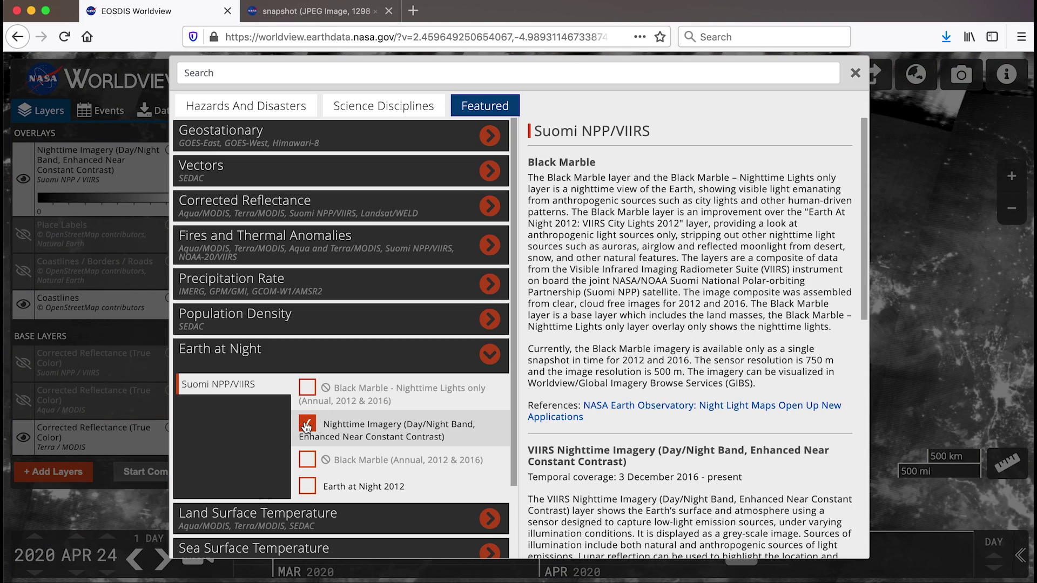
pyautogui.click(943, 413)
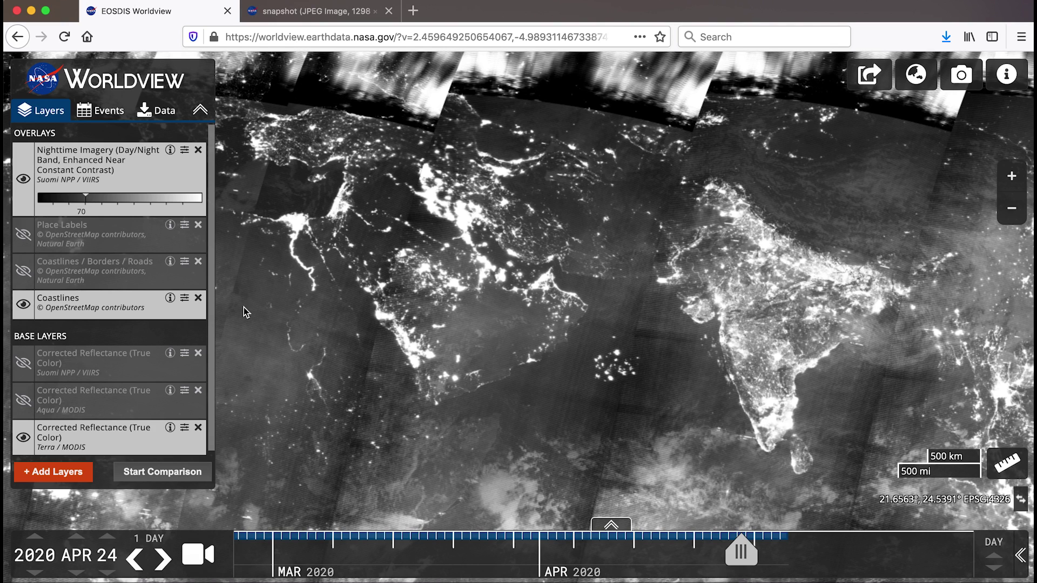
# - List the natural events in the Antarctic projection and show Iceberg D28 at its 2019-09-27 position
pyautogui.click(110, 113)
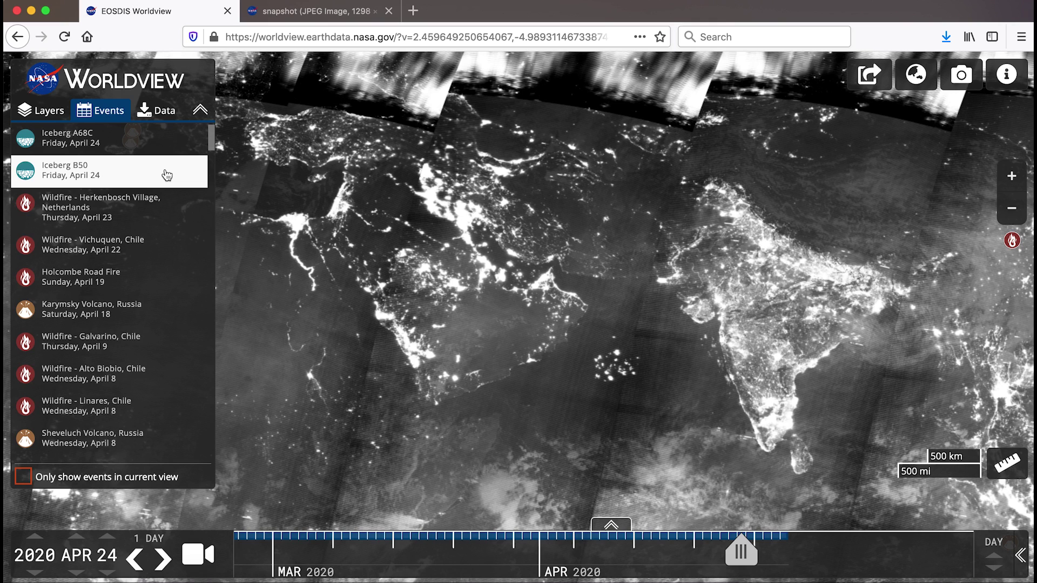
pyautogui.click(915, 74)
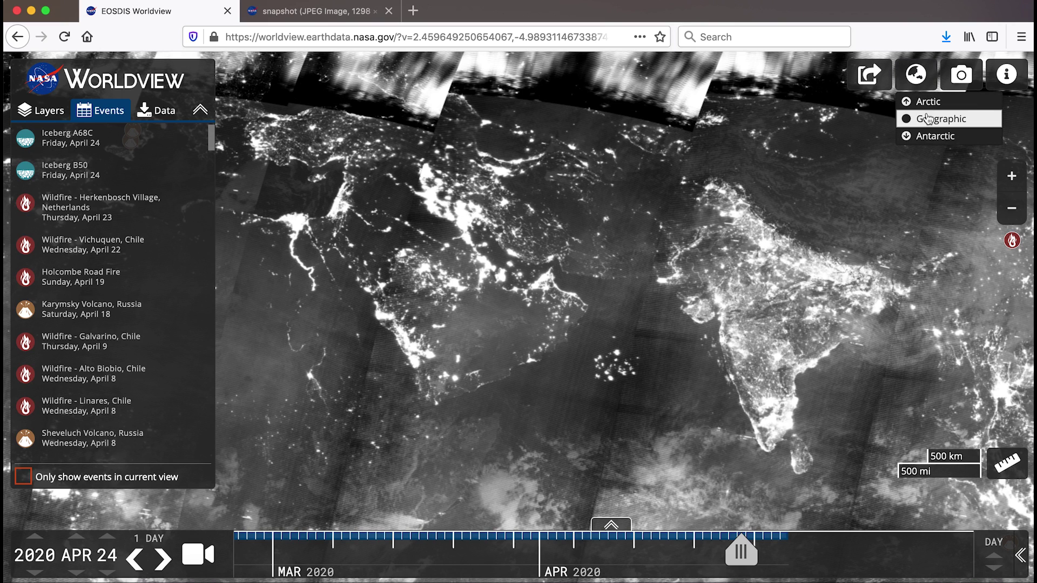
pyautogui.click(929, 136)
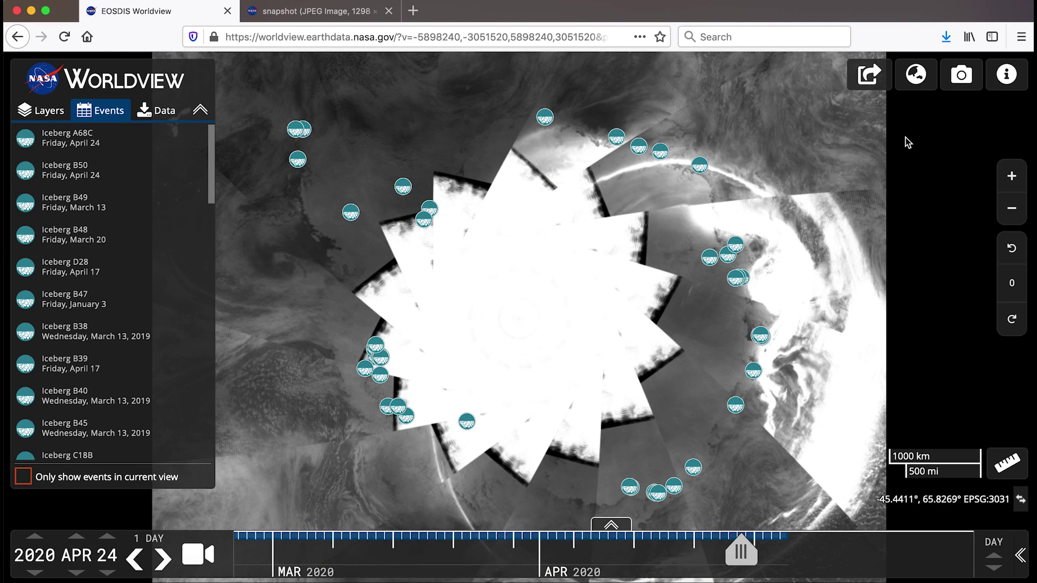
pyautogui.click(90, 273)
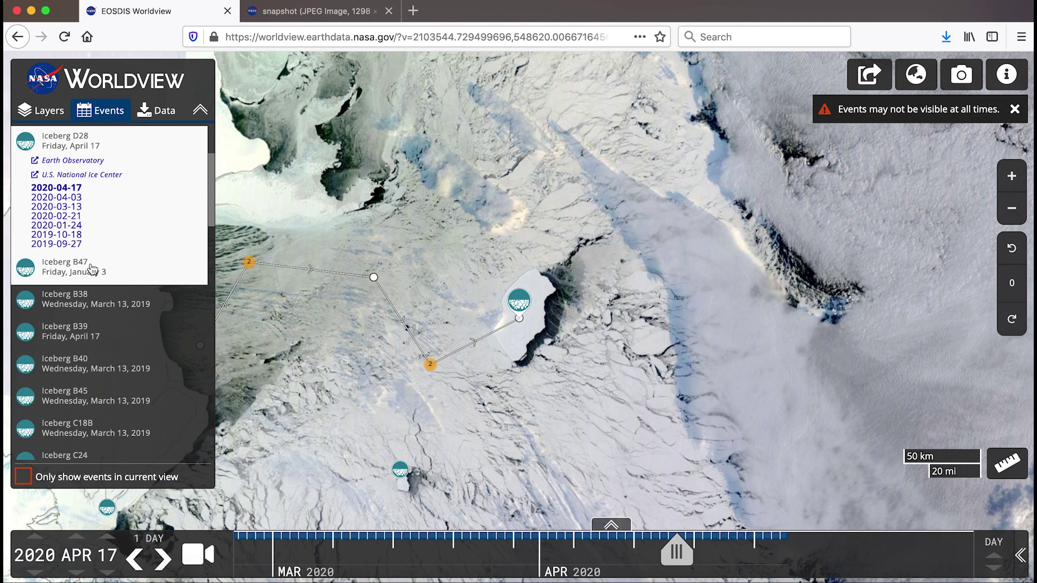
pyautogui.click(66, 245)
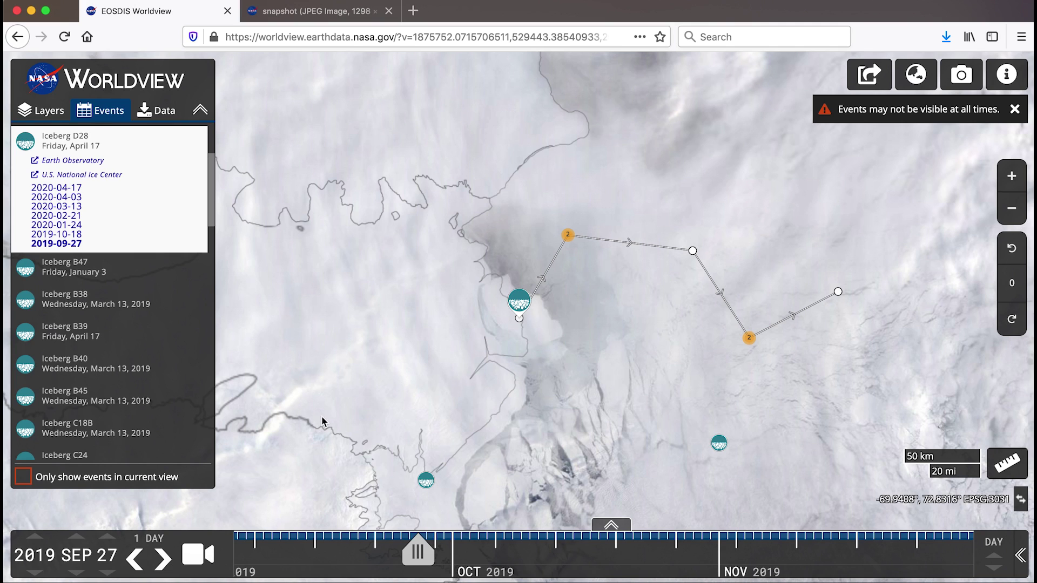
# - Play the map animation from 2019 SEP 27 to 2019 OCT 07 at 10 frames per second and toggle its looping
pyautogui.click(197, 566)
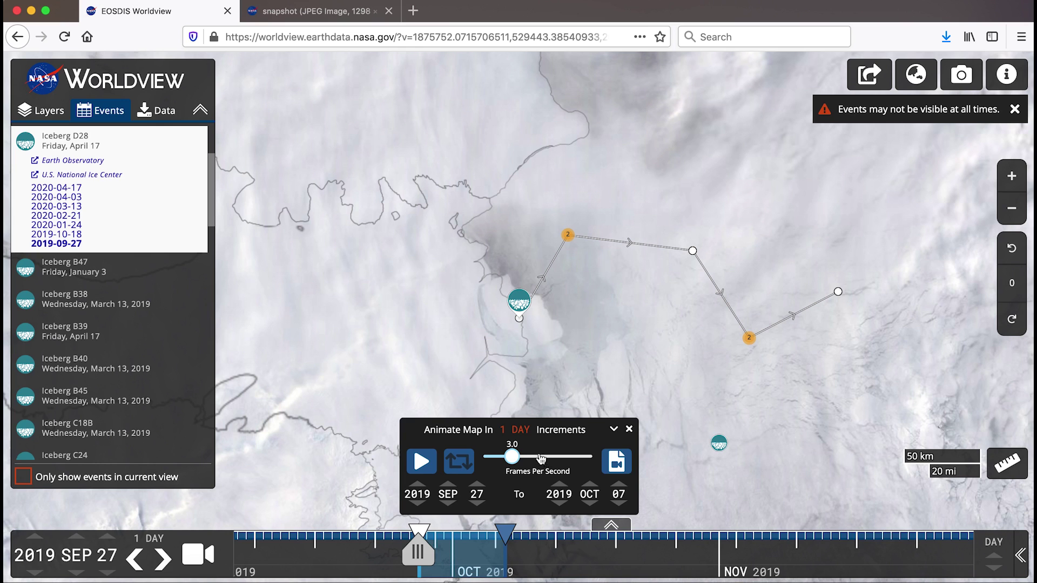
pyautogui.moveTo(512, 457); pyautogui.dragTo(593, 458)
pyautogui.click(420, 468)
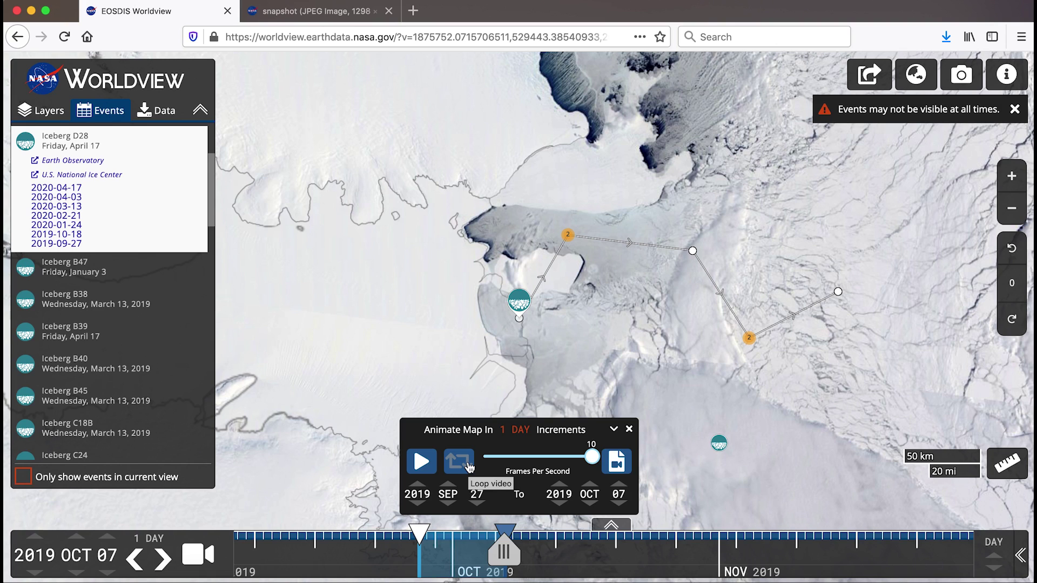
pyautogui.click(467, 459)
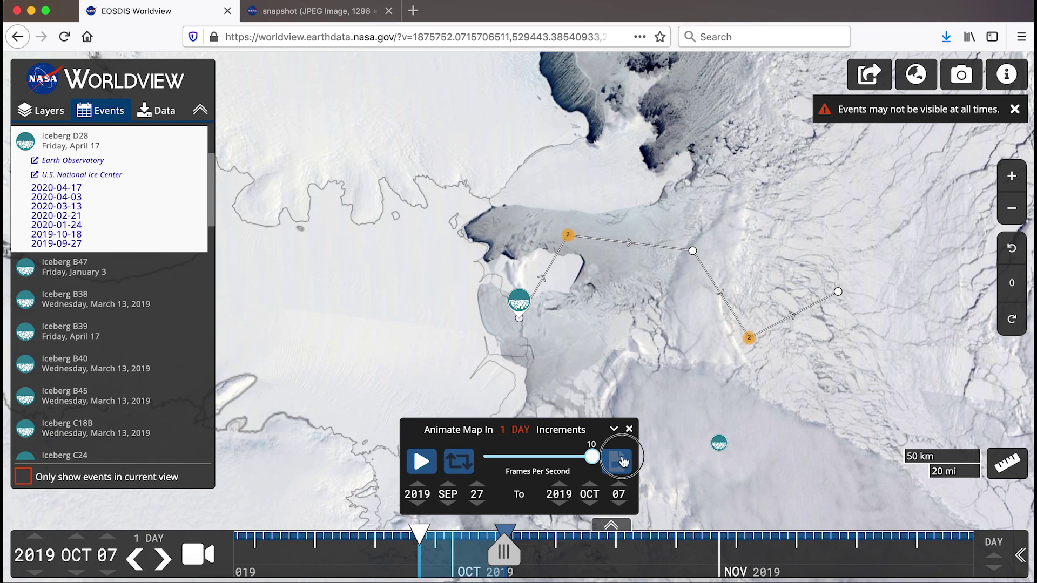
# - Create an animated GIF of the iceberg animation with date stamps, enlarging the capture frame to cover more of the surrounding ice
pyautogui.click(622, 460)
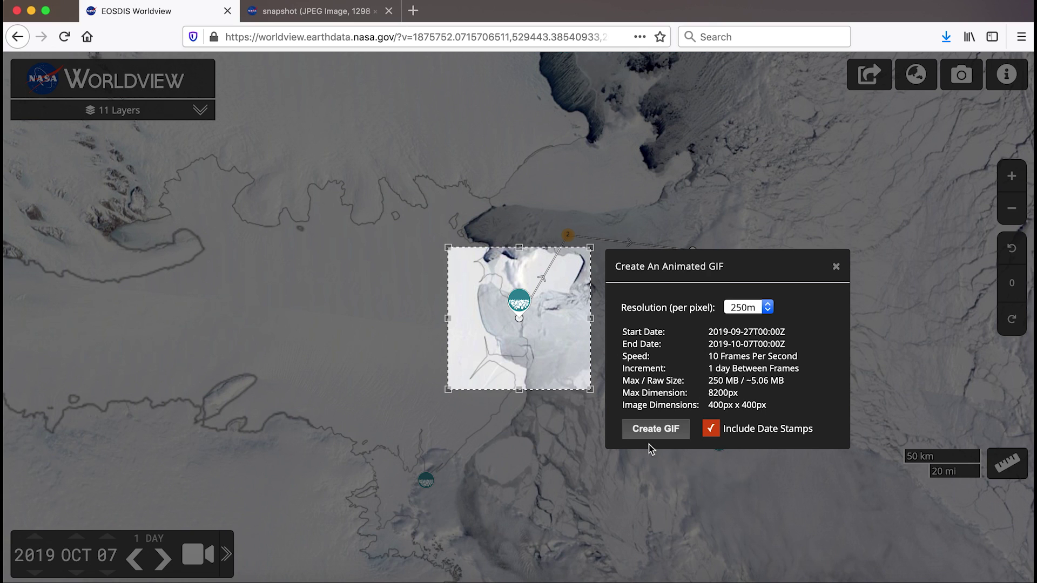
pyautogui.moveTo(477, 297); pyautogui.dragTo(453, 263)
pyautogui.moveTo(490, 316); pyautogui.dragTo(725, 459)
pyautogui.click(801, 357)
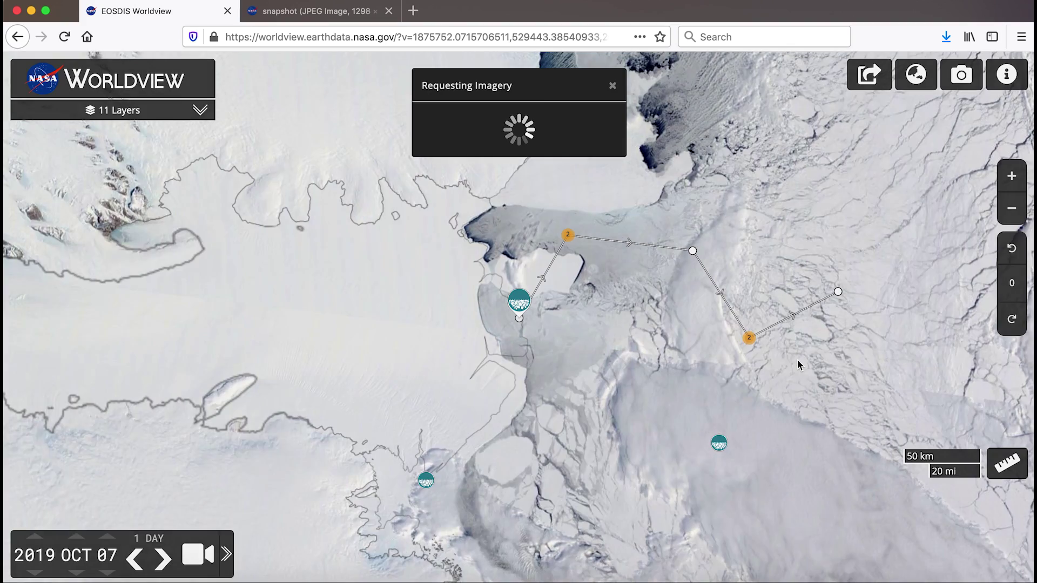
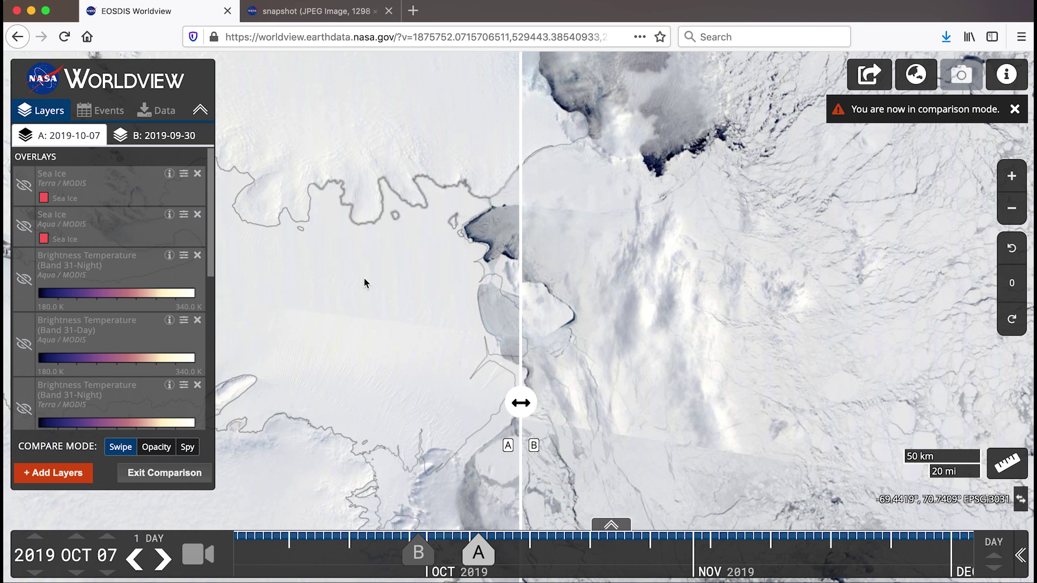
# - Compare the 2019-10-07 and 2019-09-30 imagery by moving the swipe divider, and in Opacity mode by fading fully to A
pyautogui.moveTo(525, 392); pyautogui.dragTo(810, 362)
pyautogui.moveTo(741, 366)
pyautogui.mouseDown()
pyautogui.moveTo(544, 364)
pyautogui.moveTo(733, 365)
pyautogui.mouseUp()
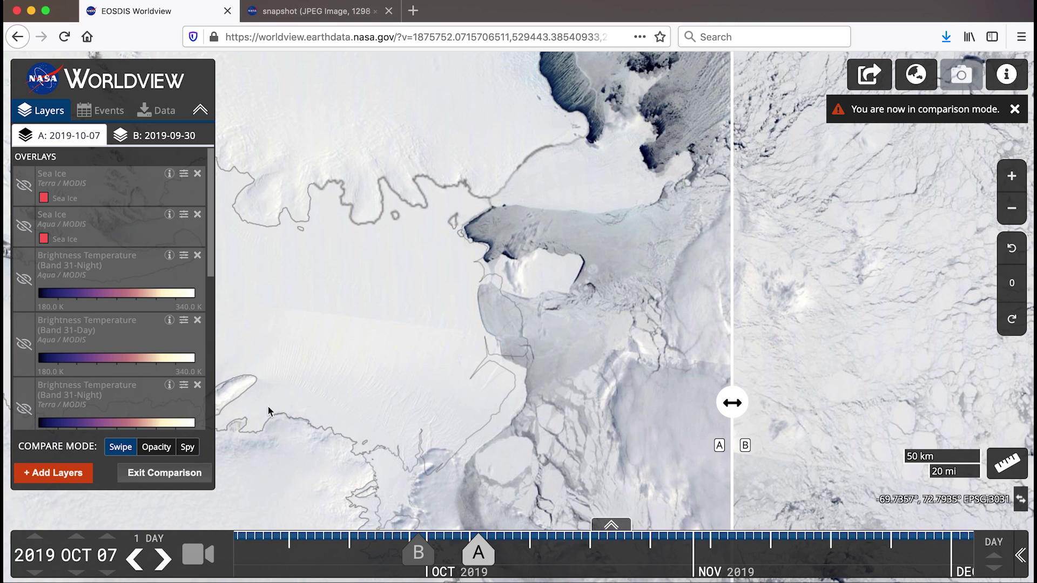
pyautogui.click(157, 448)
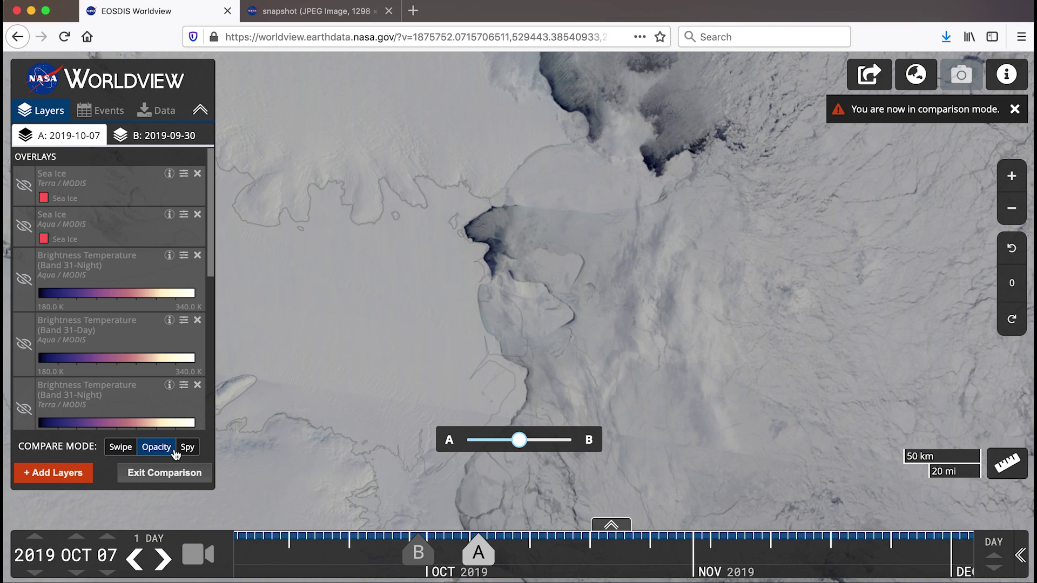
pyautogui.moveTo(519, 440); pyautogui.dragTo(415, 435)
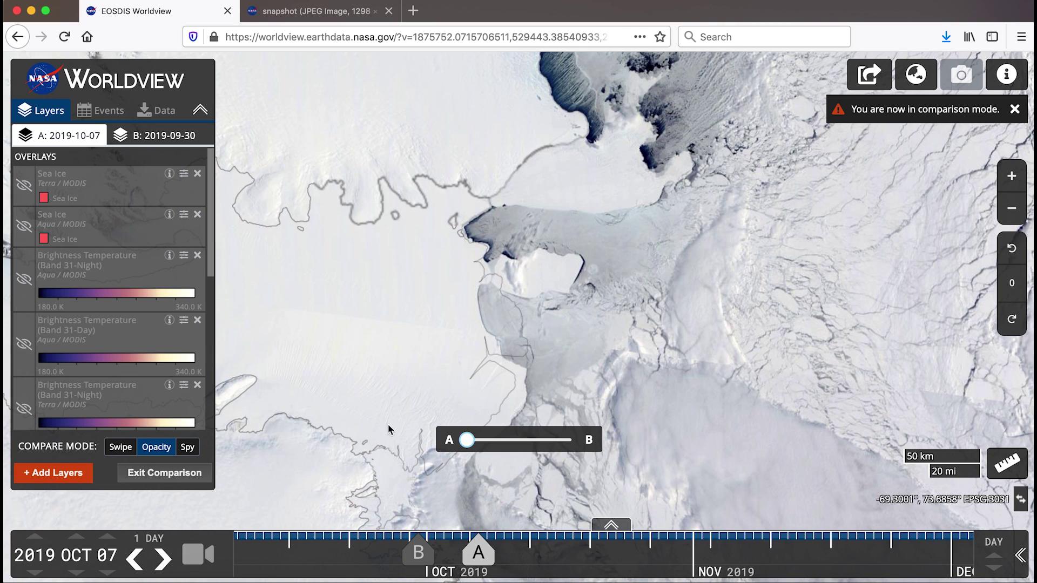
# - Compare both dates around the iceberg in Spy mode, switch the active side to B, and exit the comparison
pyautogui.click(189, 447)
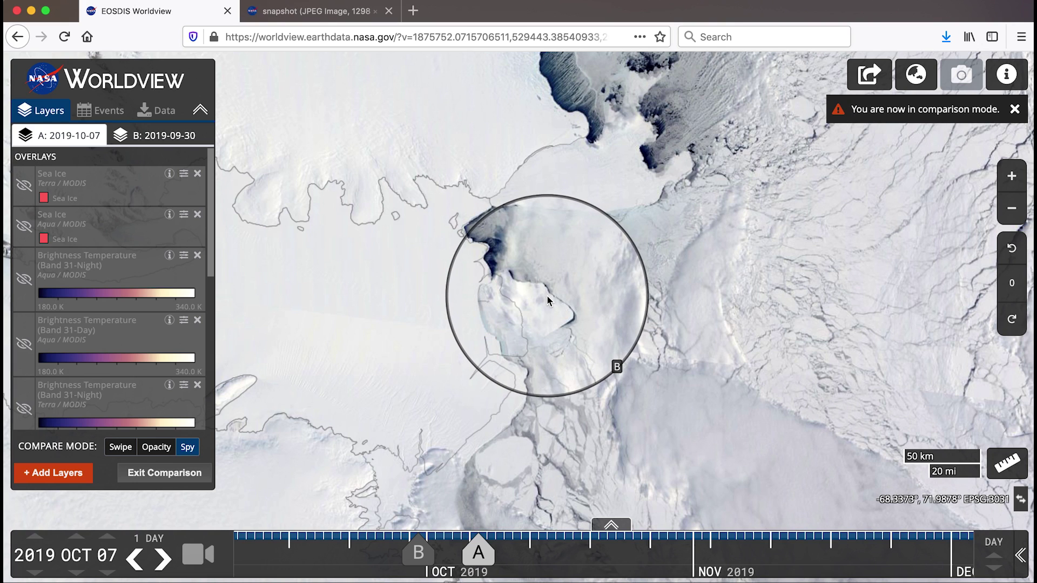
pyautogui.click(154, 135)
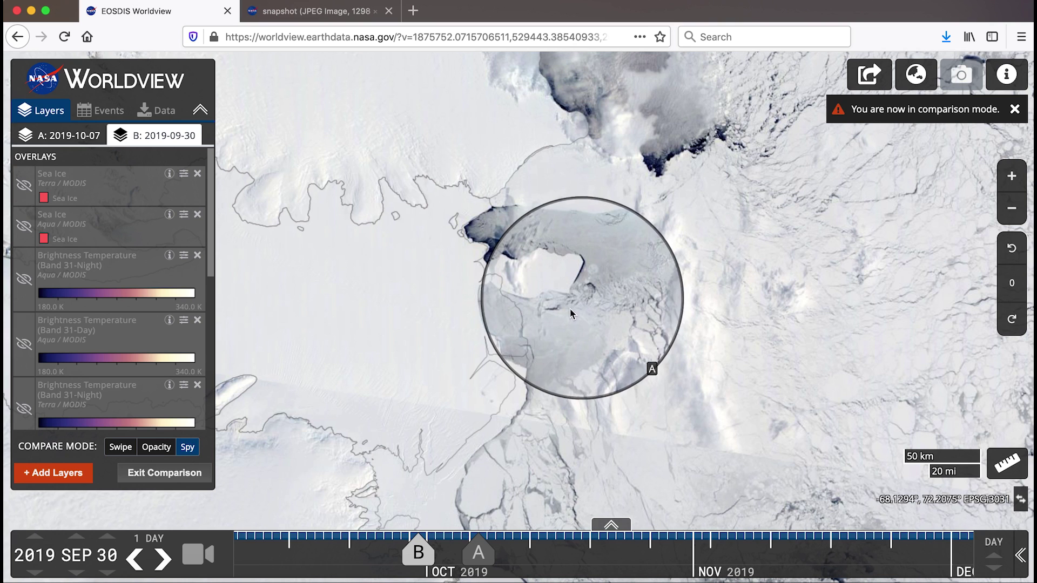
pyautogui.click(193, 474)
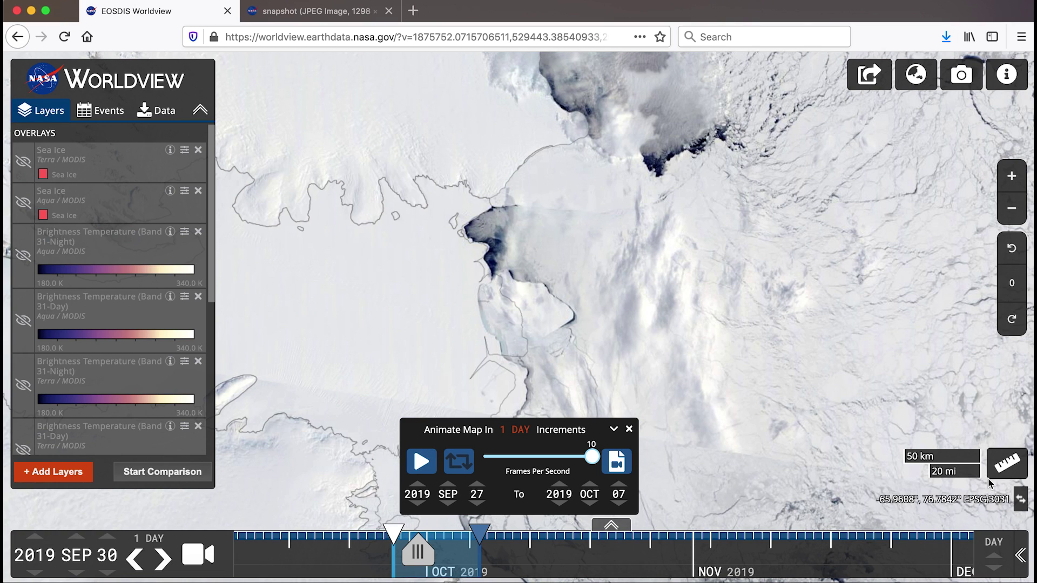
# - Measure the iceberg's area in km² by outlining it with a six-point polygon, and remove the measurement
pyautogui.click(1004, 461)
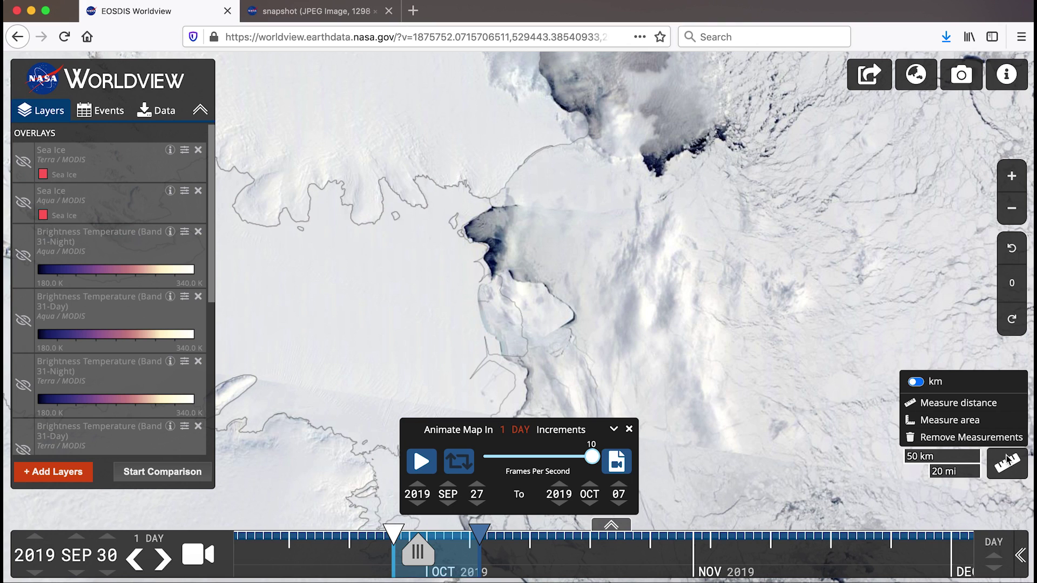
pyautogui.click(984, 420)
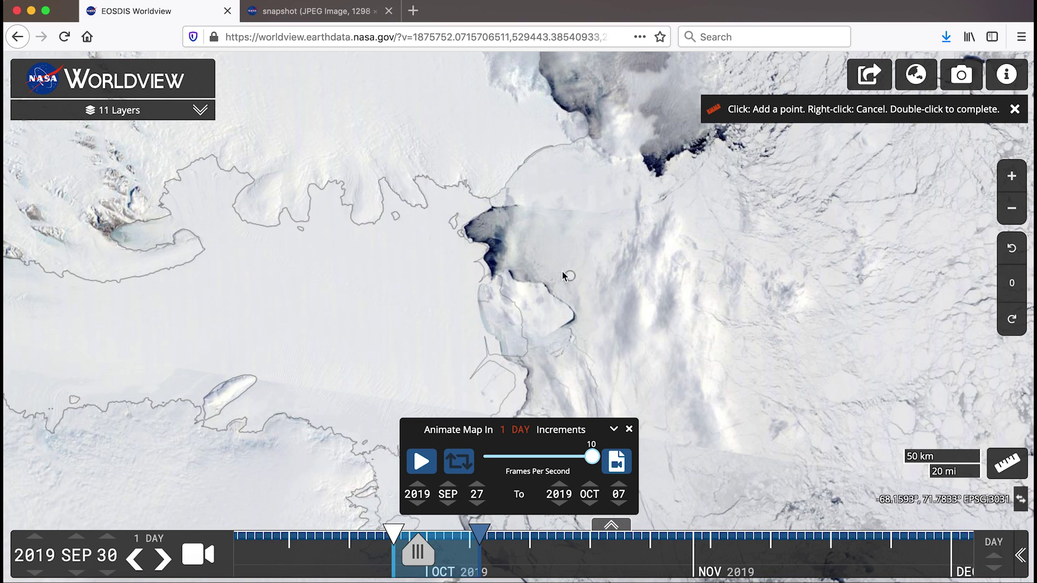
pyautogui.click(506, 276)
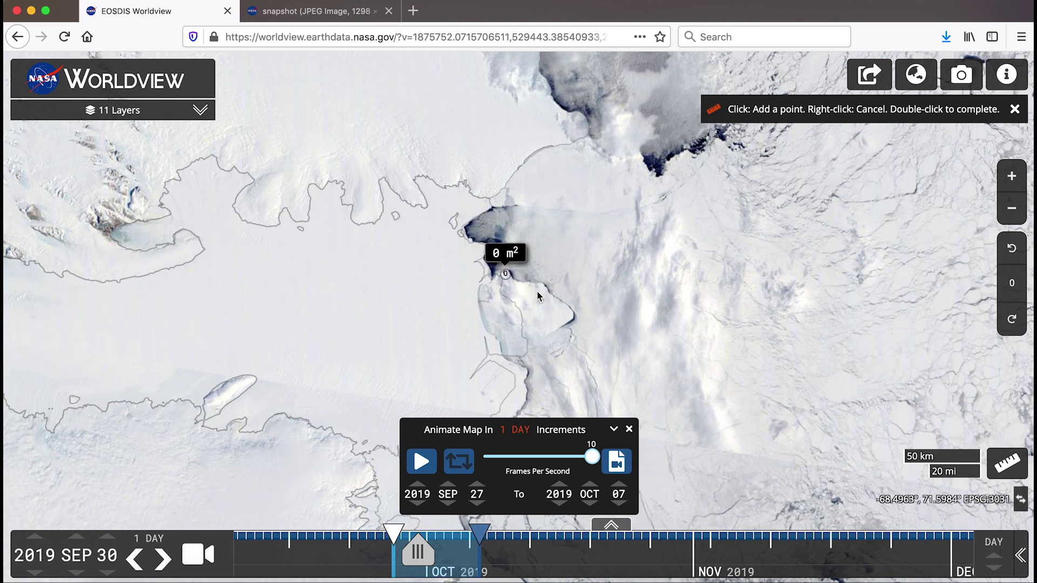
pyautogui.click(537, 288)
pyautogui.click(568, 307)
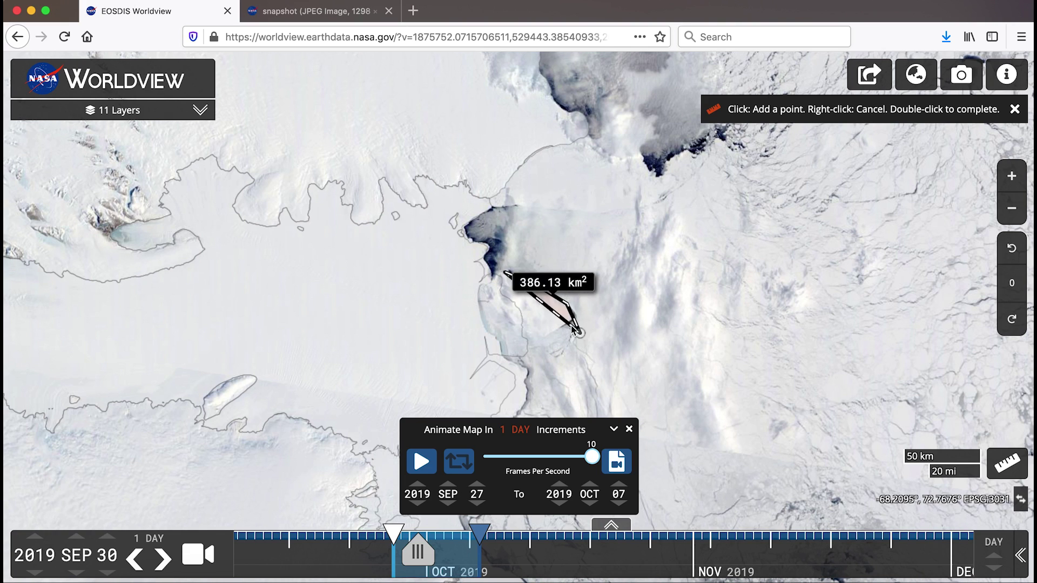
pyautogui.click(564, 327)
pyautogui.click(535, 335)
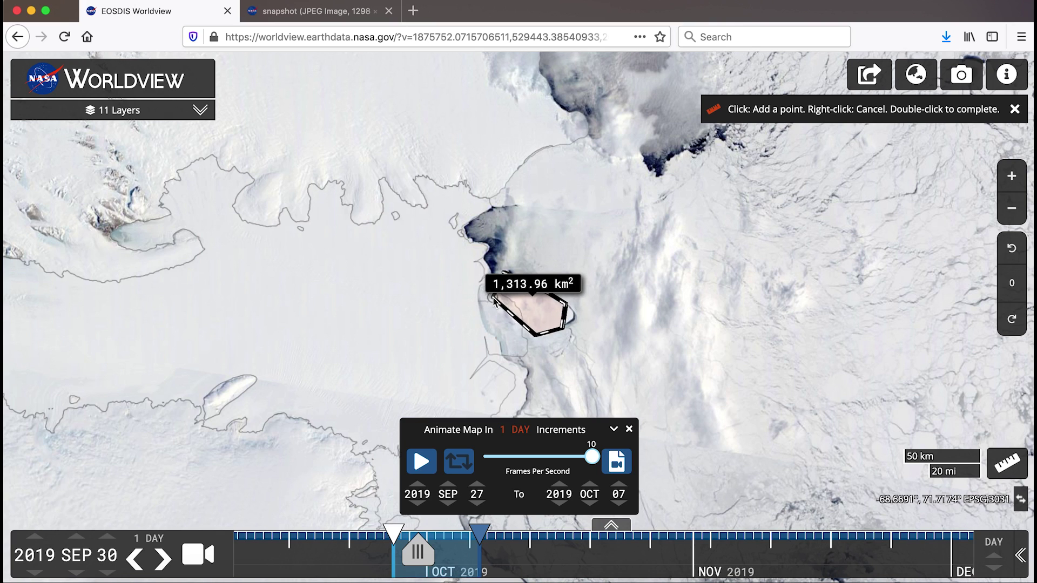
pyautogui.doubleClick(494, 301)
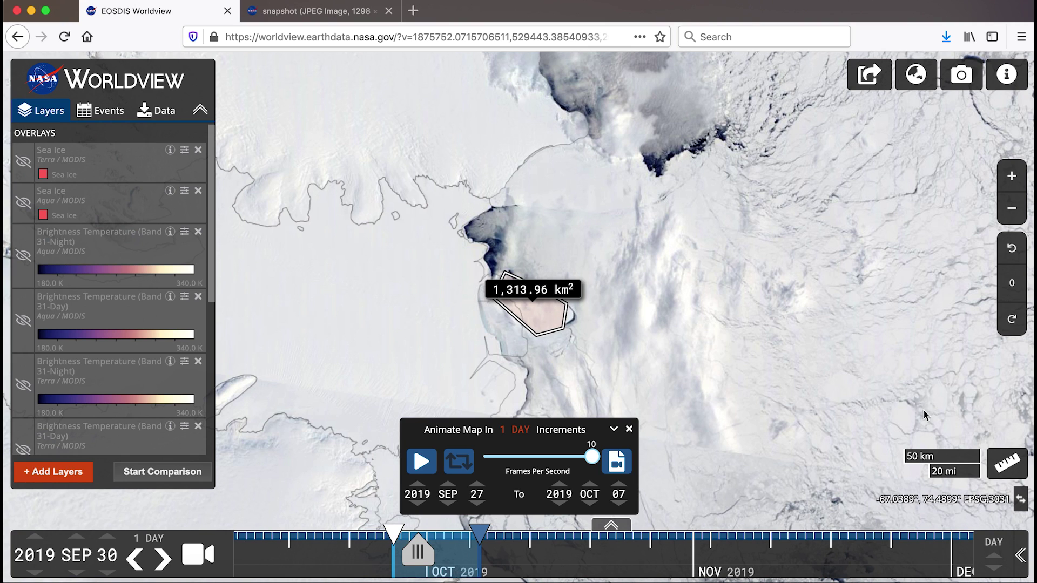
pyautogui.click(1014, 466)
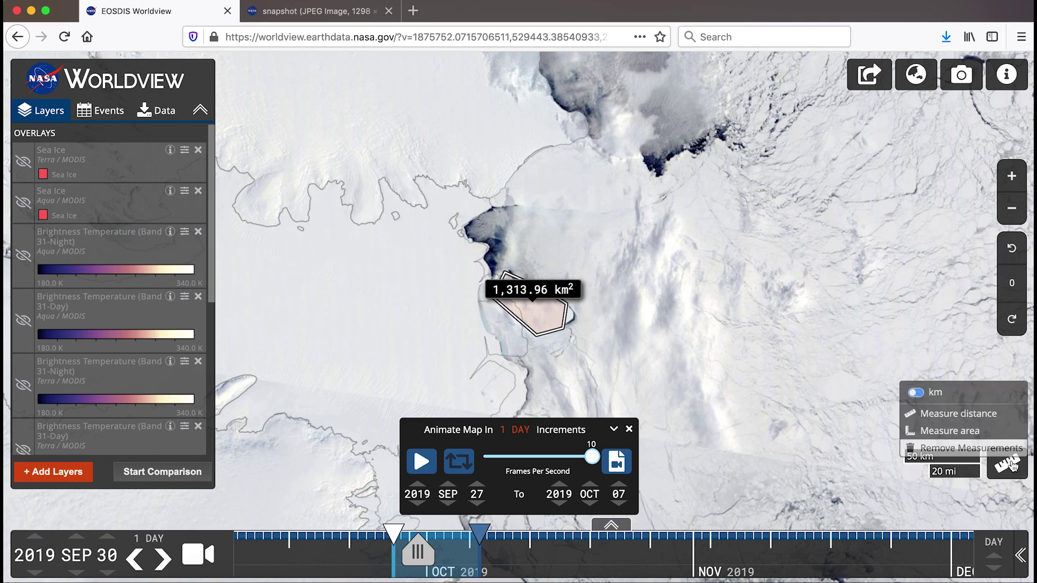
pyautogui.click(992, 437)
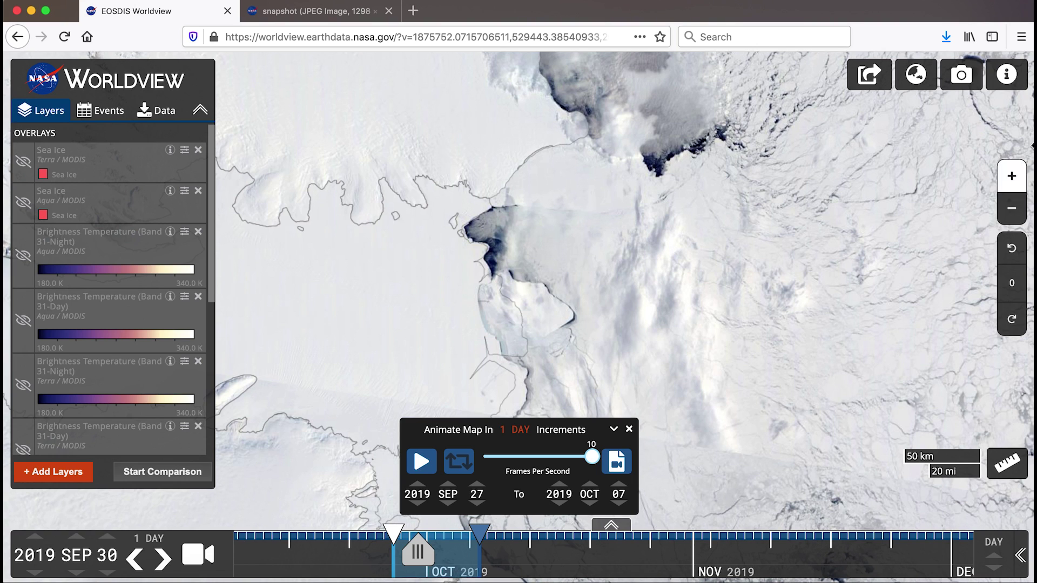
# - Create and copy a shortened share link to the current map view, and open it in a new browser tab
pyautogui.click(869, 79)
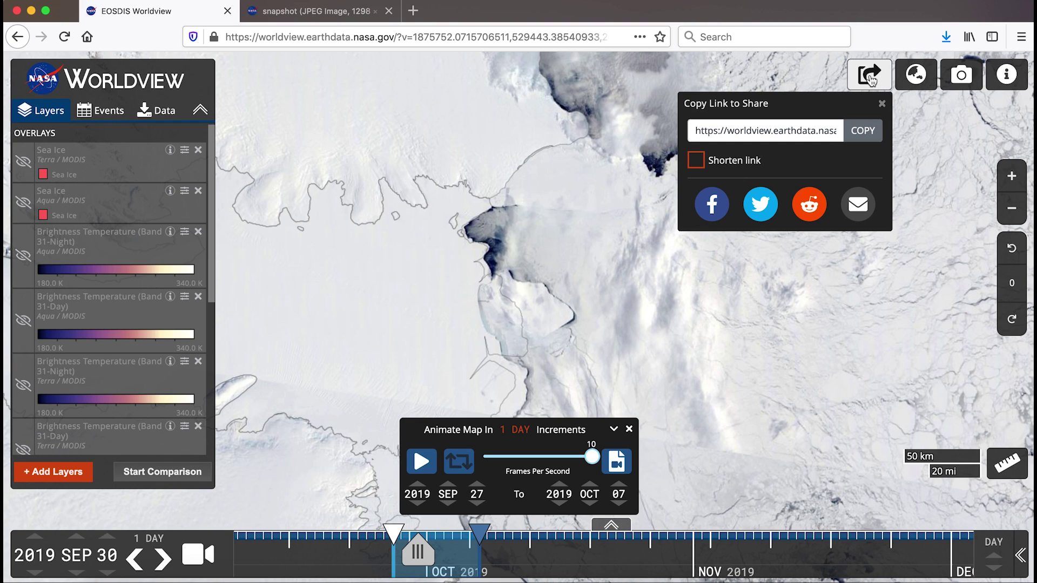
pyautogui.click(697, 161)
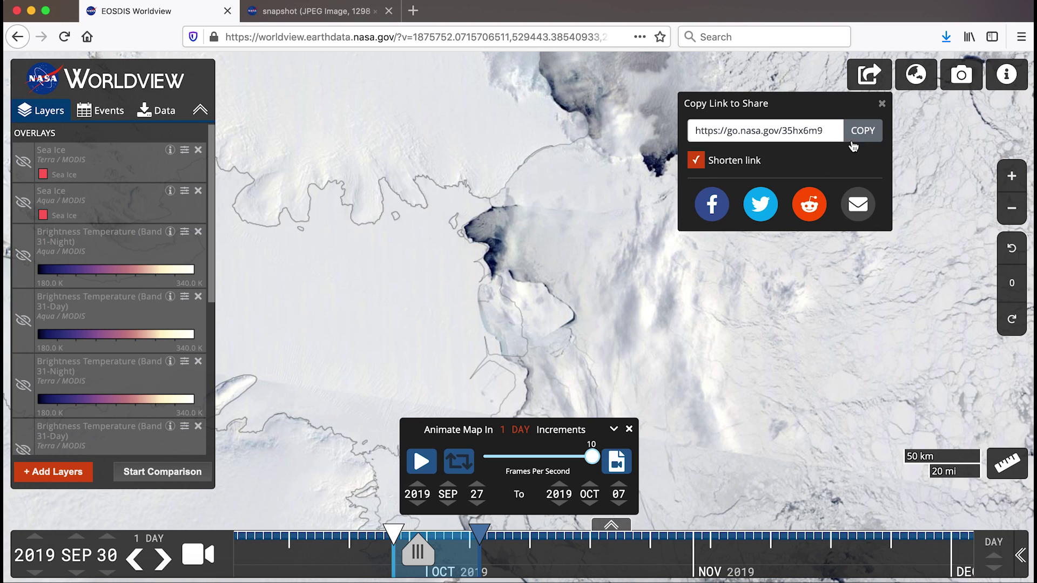
pyautogui.click(869, 138)
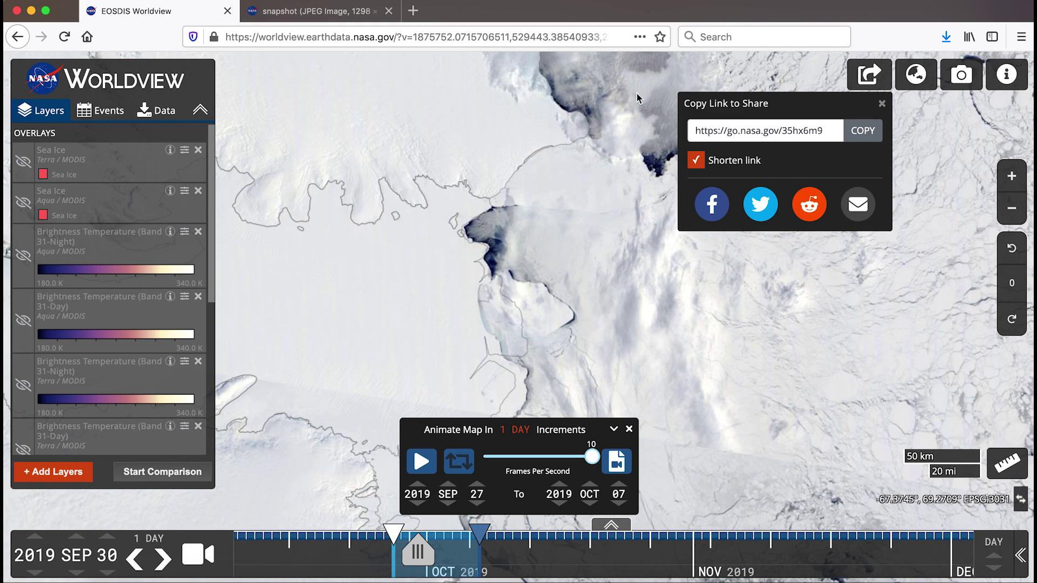
pyautogui.click(411, 11)
pyautogui.press('super+v')
pyautogui.press('Return')
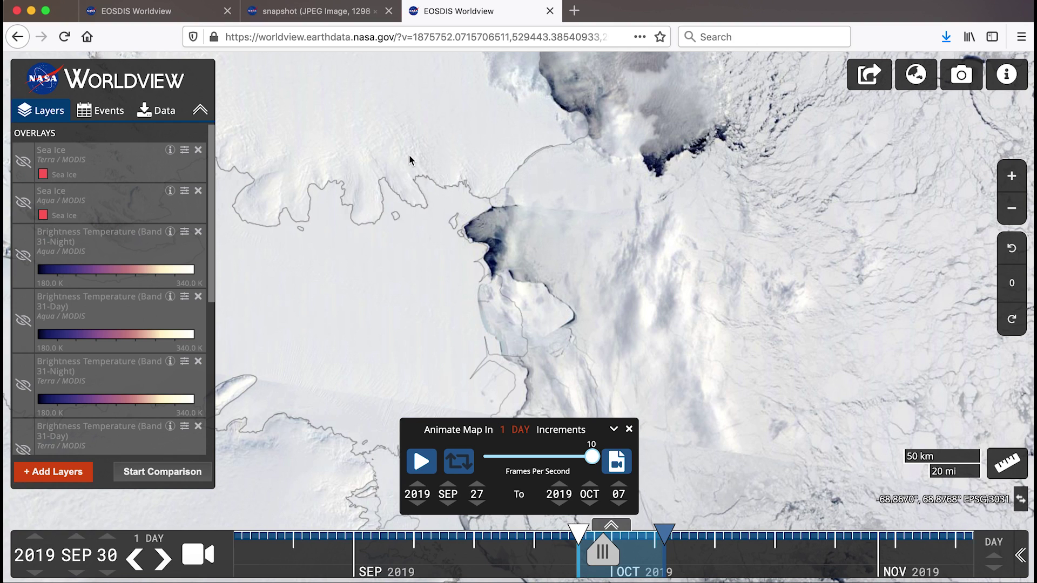
# - Show the Terra/MODIS Sea Ice overlay and bring up the download links for its 04:50 - 04:55 UTC swath east of the Antarctic coast
pyautogui.click(22, 161)
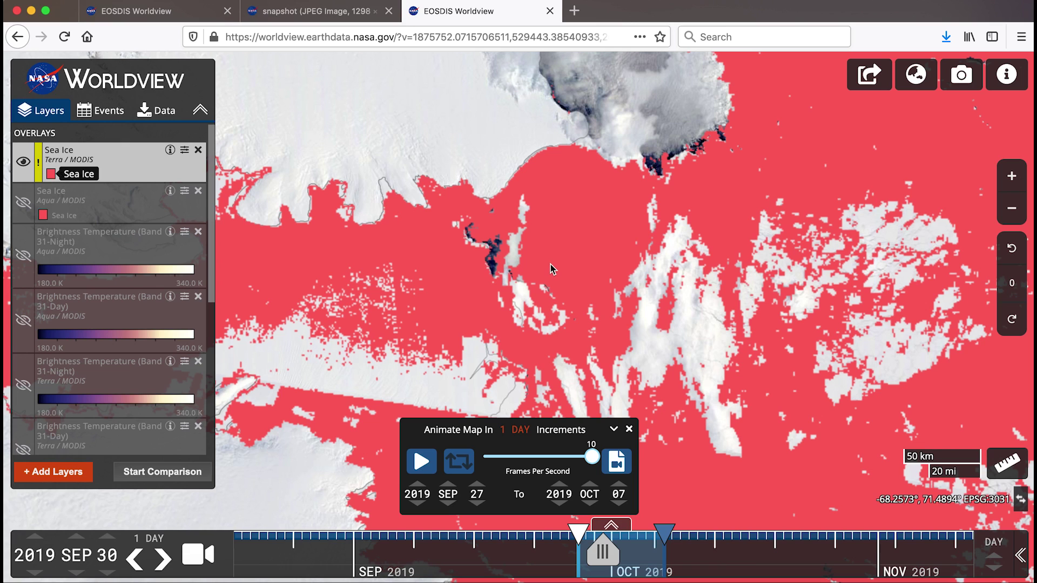
pyautogui.click(151, 113)
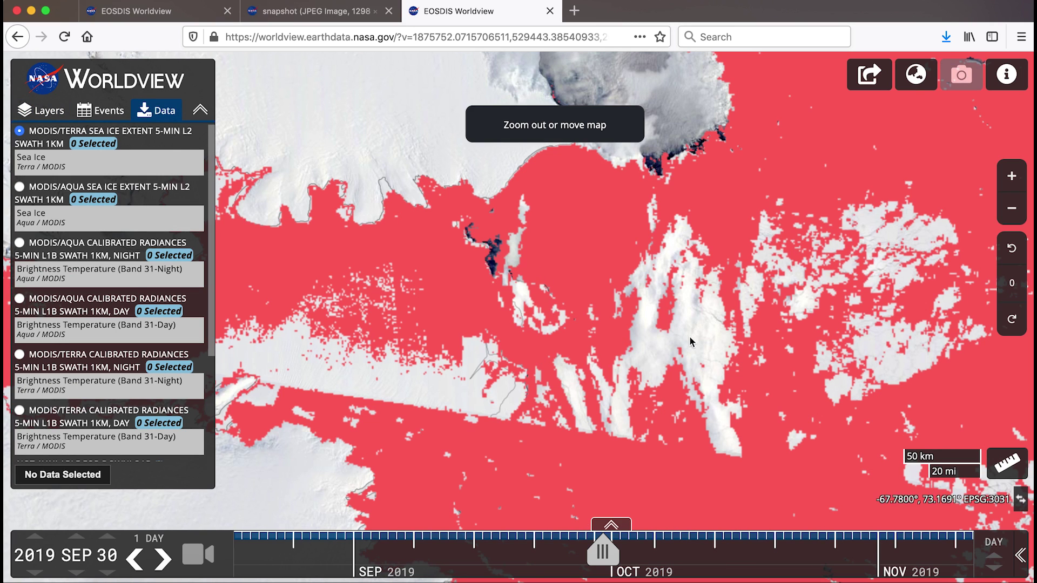
pyautogui.scroll(-5, 727, 396)
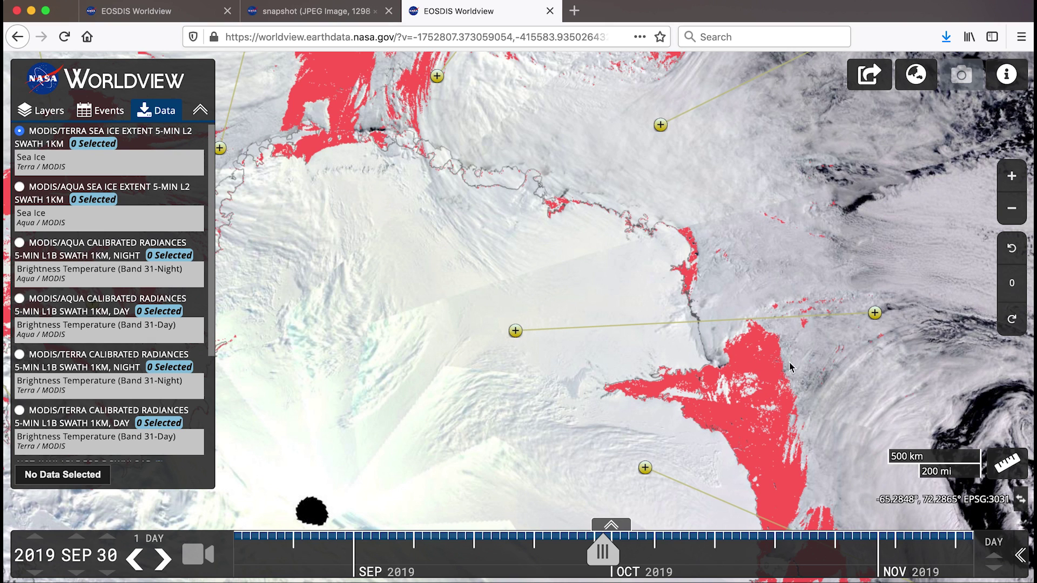
pyautogui.click(878, 317)
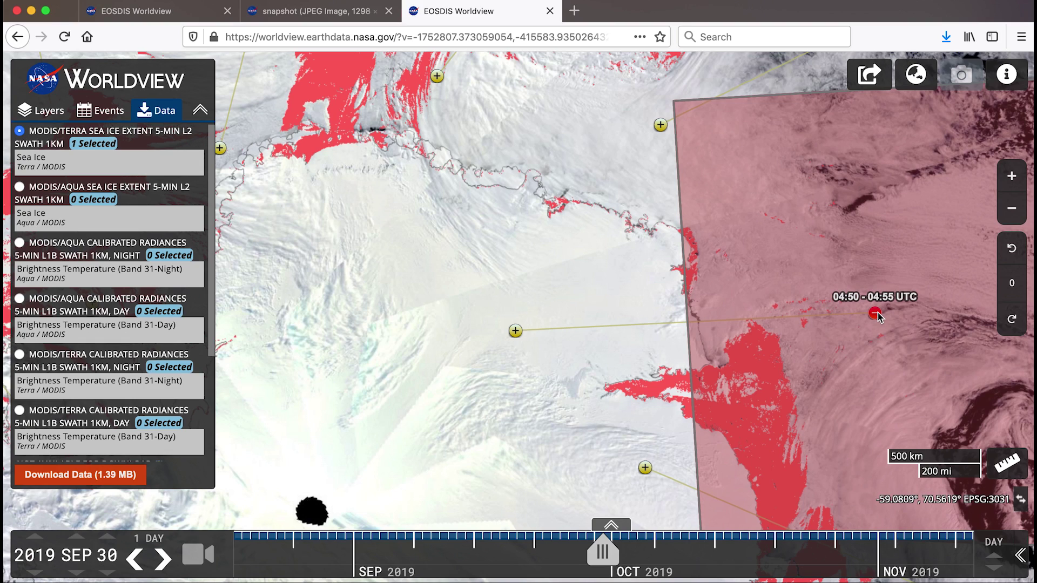
pyautogui.scroll(-5, 877, 316)
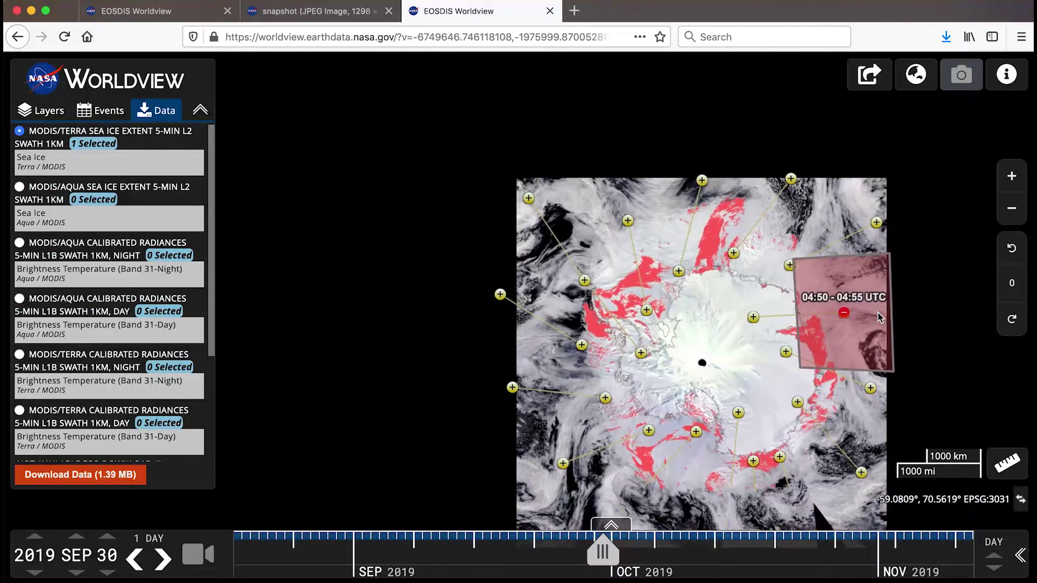
pyautogui.click(102, 478)
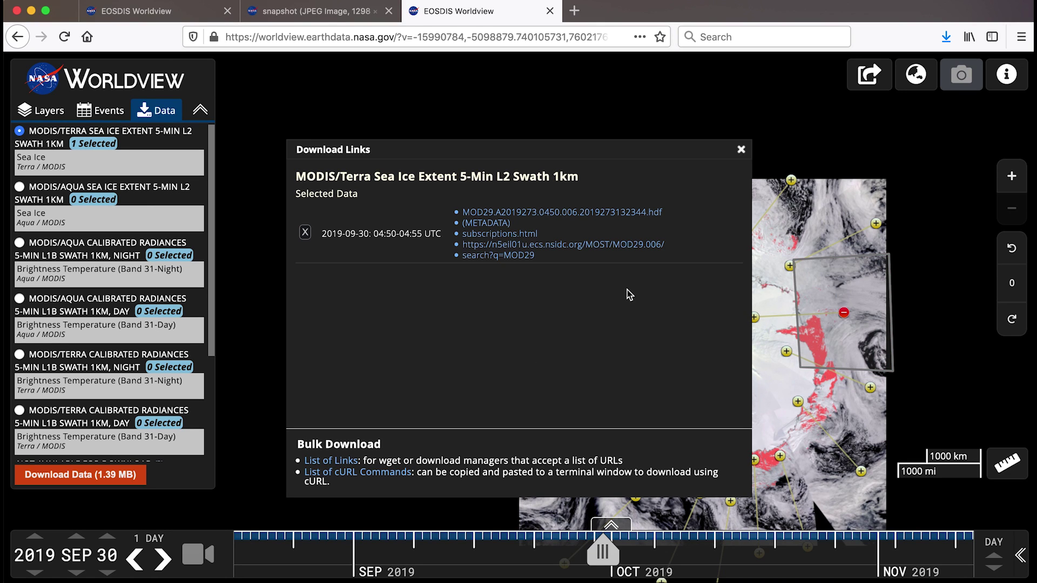